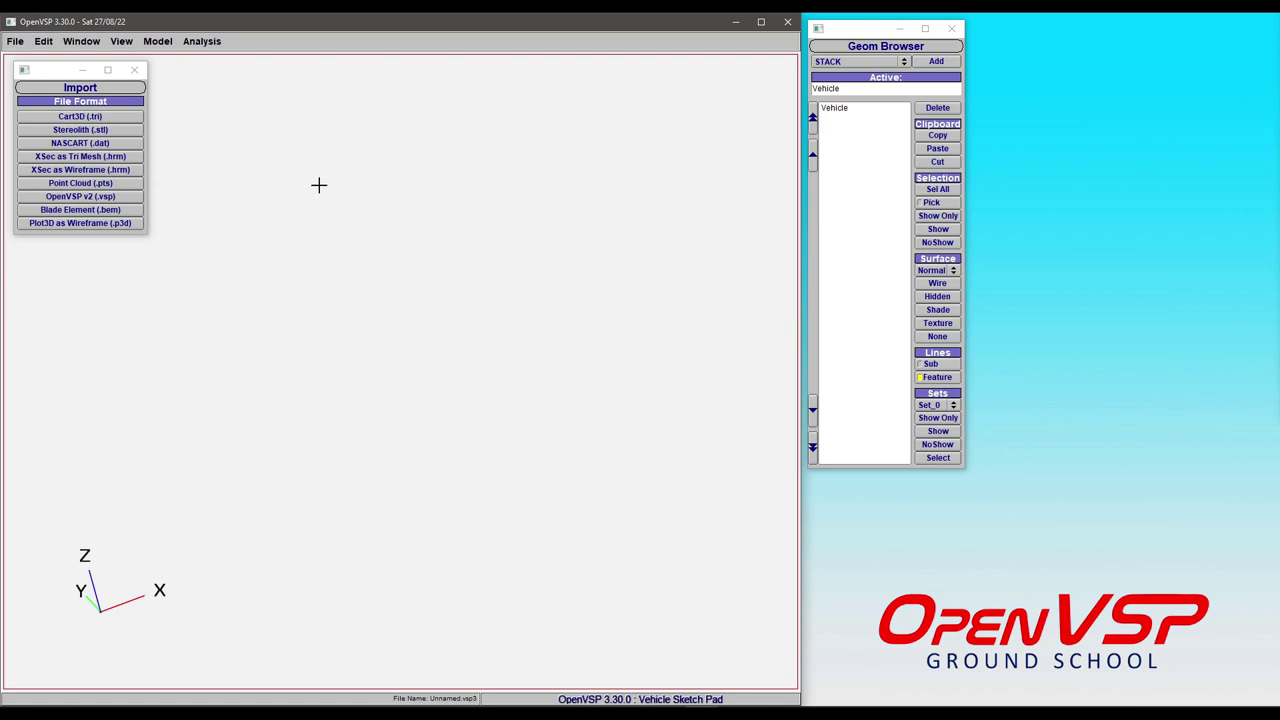
- Pick podplane.hrm in the Hermite (.hrm) XSec import file chooser
left_click(110, 159)
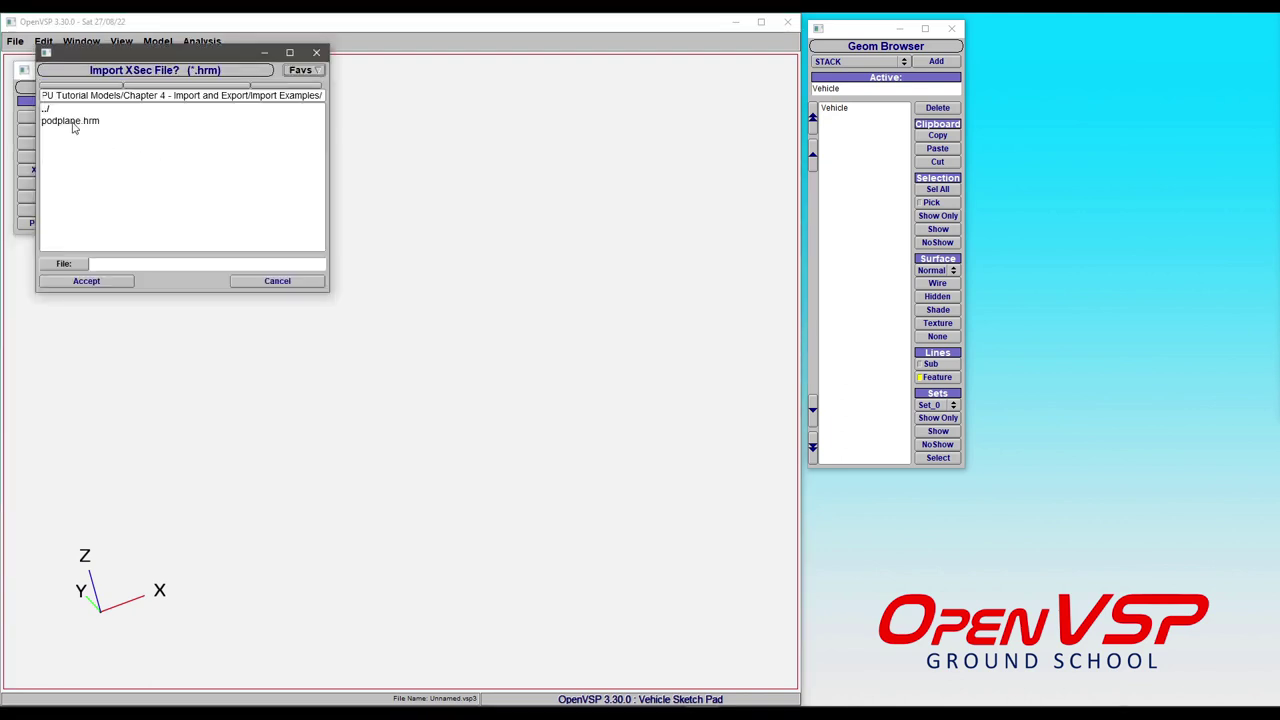
left_click(72, 124)
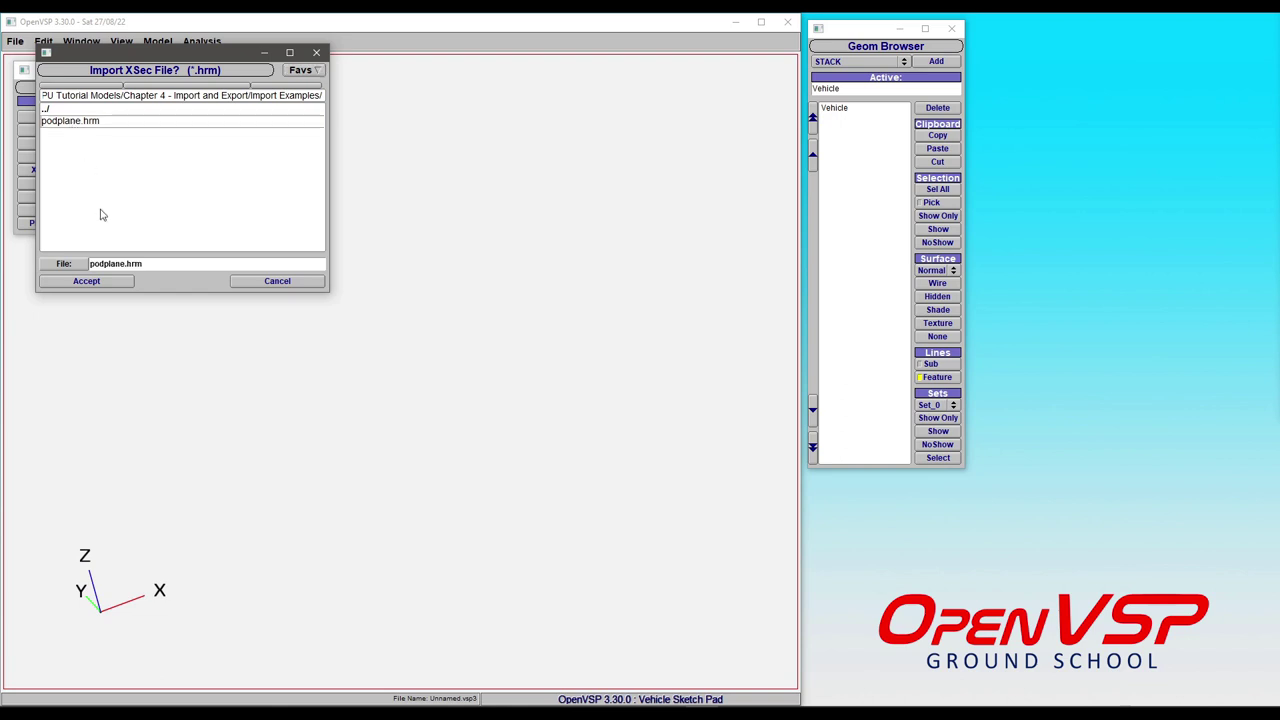
- Accept the podplane.hrm import as a MeshGeom and orbit the view to frame the aircraft
left_click(86, 281)
scroll(500, 251, "down", 3)
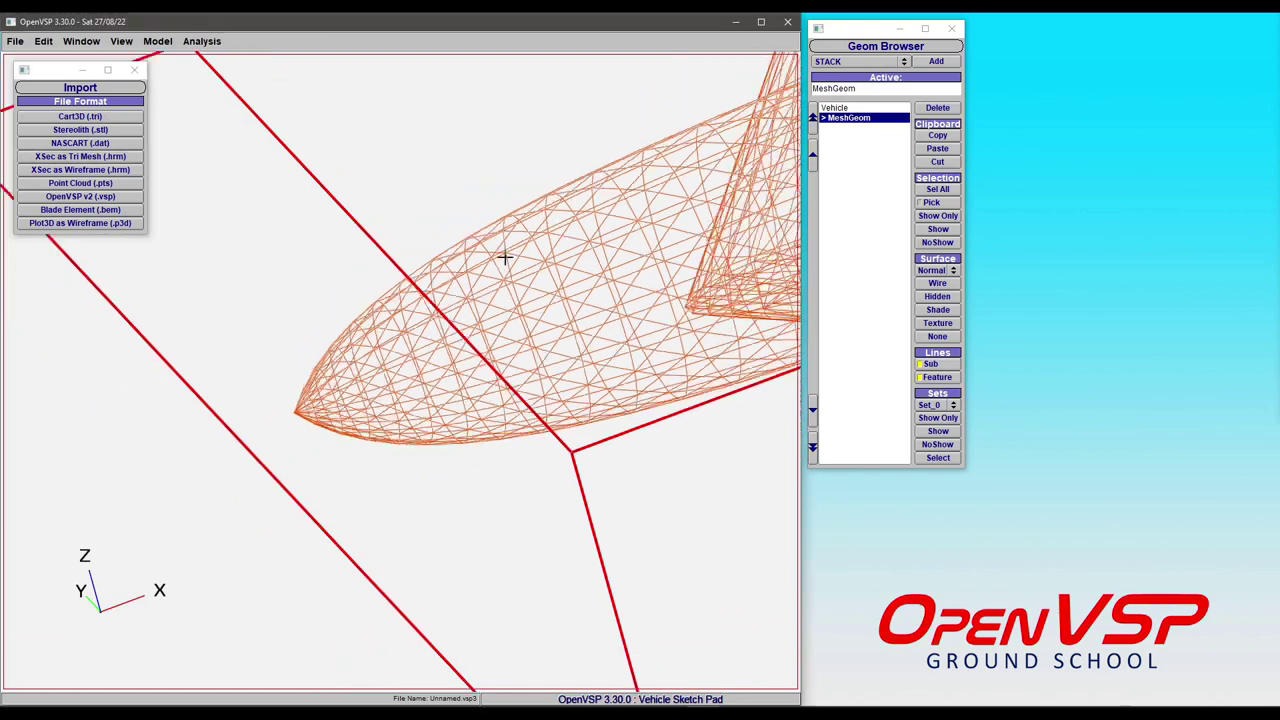
scroll(449, 280, "down", 5)
left_click_drag(449, 280, 513, 317)
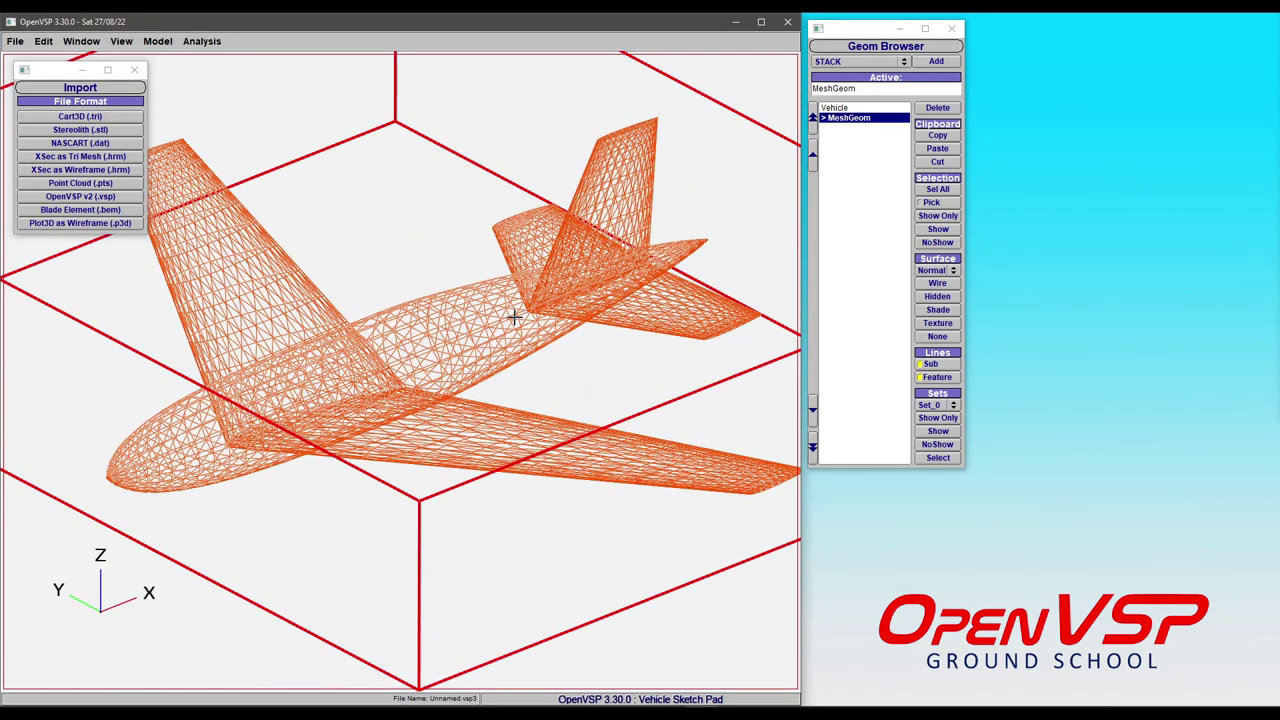
left_click_drag(513, 317, 418, 367)
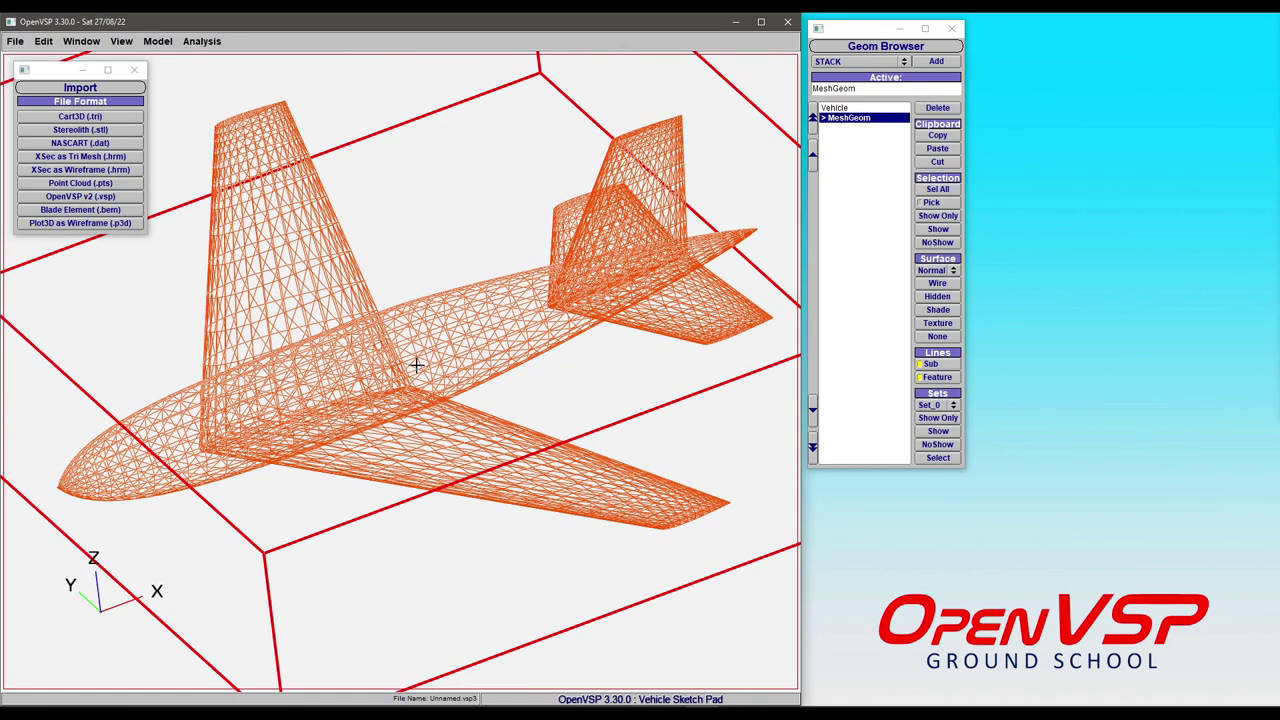
- Switch the podplane MeshGeom to Shade and inspect its tail, top and underside
left_click(936, 310)
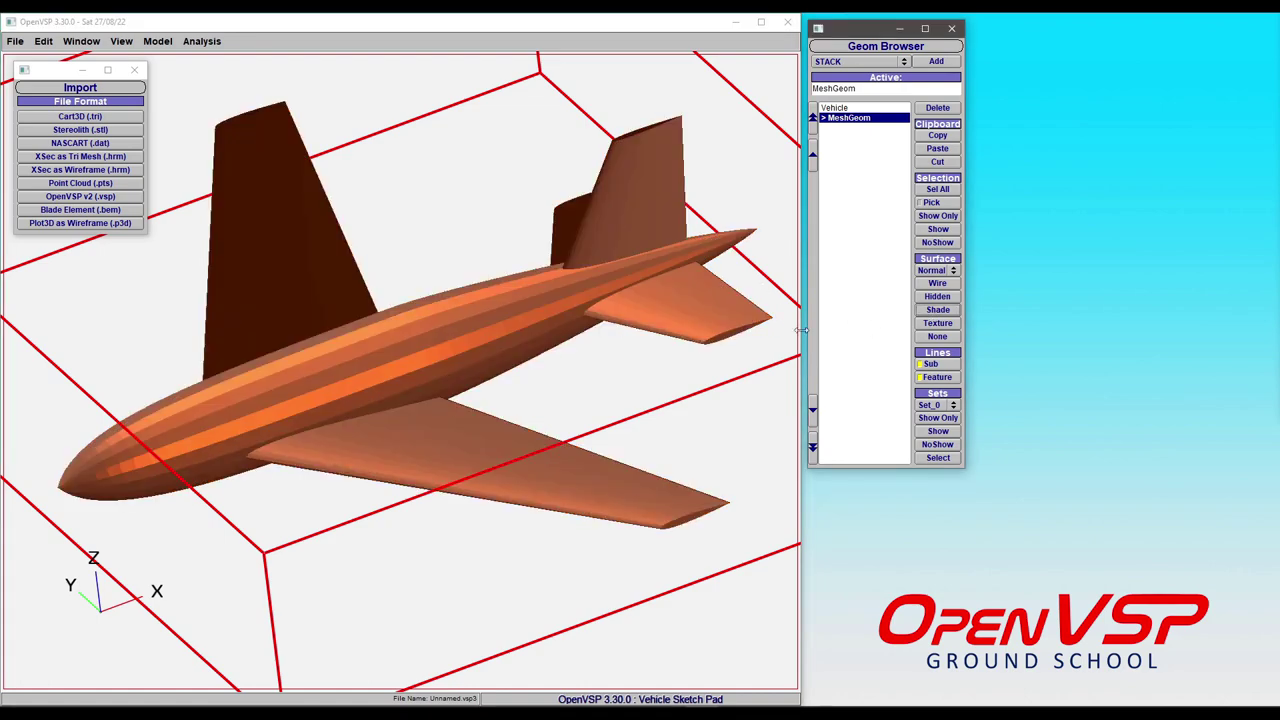
mouse_move(318, 403)
left_mouse_down()
mouse_move(483, 477)
mouse_move(517, 583)
mouse_move(371, 466)
mouse_move(357, 503)
mouse_move(486, 337)
mouse_move(403, 331)
mouse_move(449, 269)
mouse_move(409, 483)
mouse_move(500, 397)
mouse_move(496, 466)
mouse_move(426, 506)
mouse_move(382, 367)
left_mouse_up()
mouse_move(566, 442)
left_mouse_down()
mouse_move(499, 273)
mouse_move(571, 249)
mouse_move(306, 371)
mouse_move(434, 580)
mouse_move(461, 219)
left_mouse_up()
left_click_drag(557, 398, 508, 491)
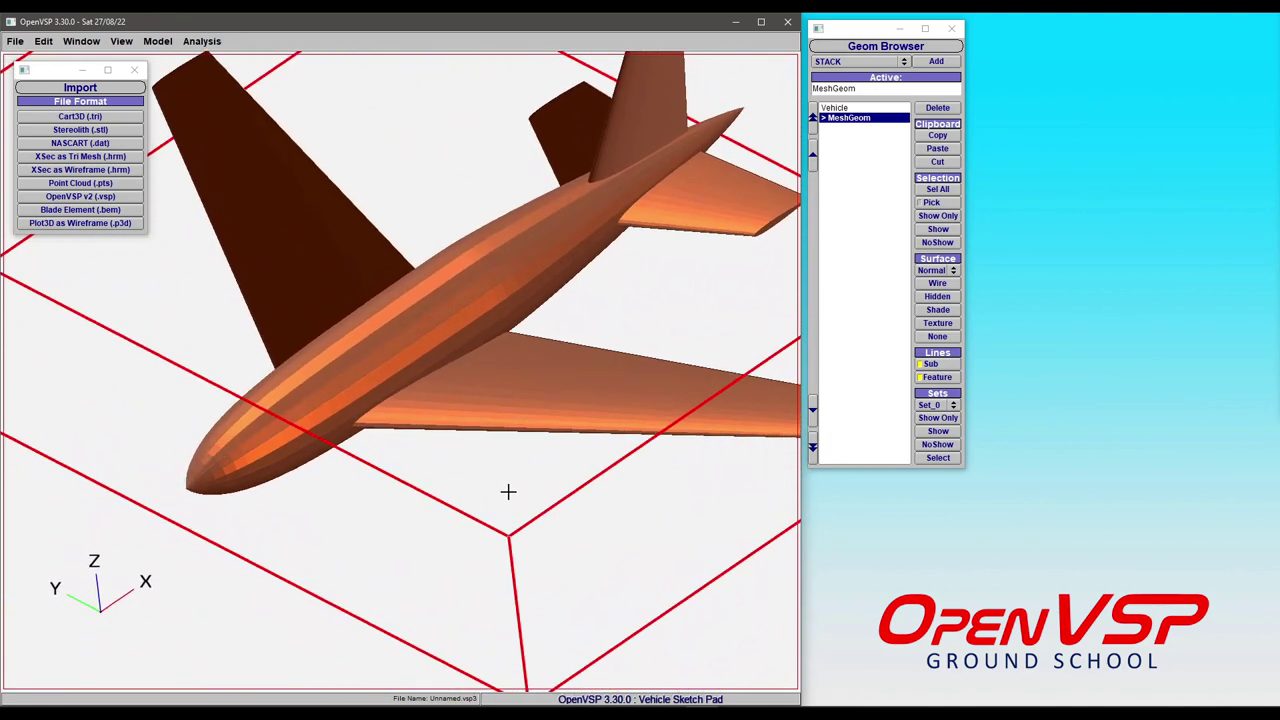
mouse_move(470, 306)
left_mouse_down()
mouse_move(371, 457)
mouse_move(343, 414)
mouse_move(420, 451)
mouse_move(605, 432)
mouse_move(751, 440)
left_mouse_up()
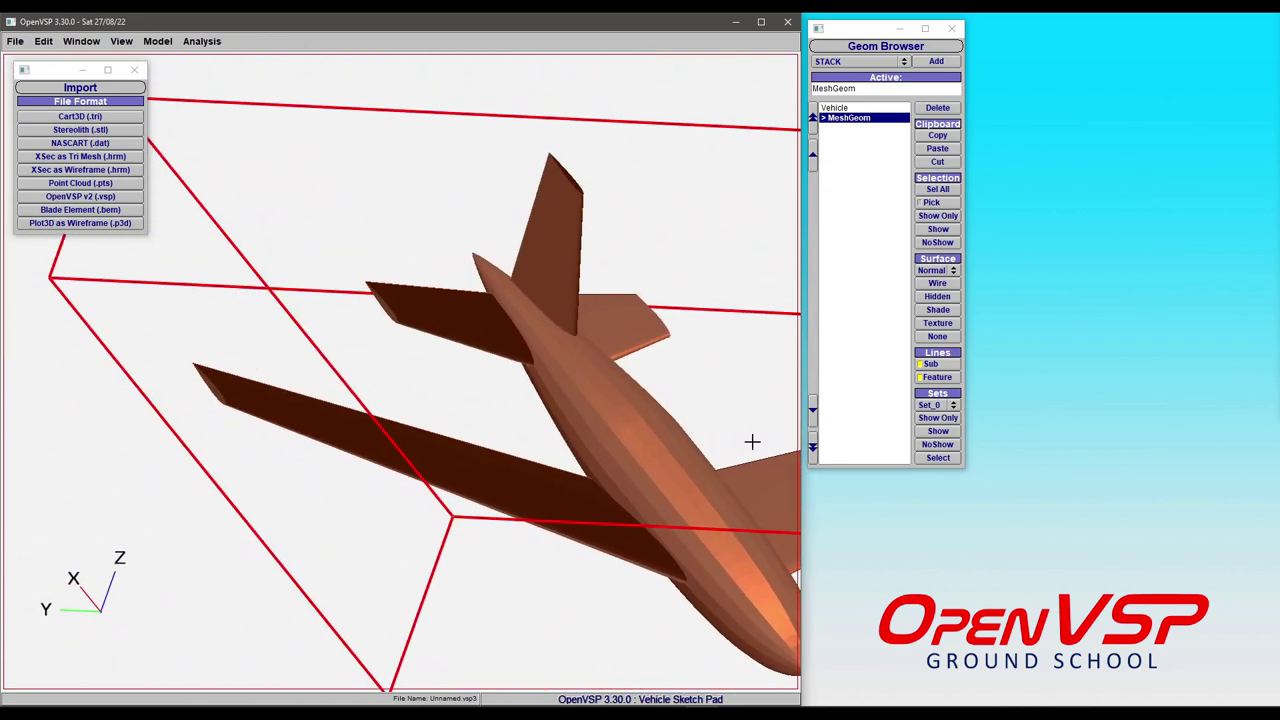
mouse_move(443, 431)
left_mouse_down()
mouse_move(514, 449)
mouse_move(446, 540)
mouse_move(486, 380)
mouse_move(443, 434)
mouse_move(463, 277)
mouse_move(493, 355)
mouse_move(423, 394)
mouse_move(480, 426)
mouse_move(486, 397)
mouse_move(520, 504)
mouse_move(337, 526)
mouse_move(411, 421)
left_mouse_up()
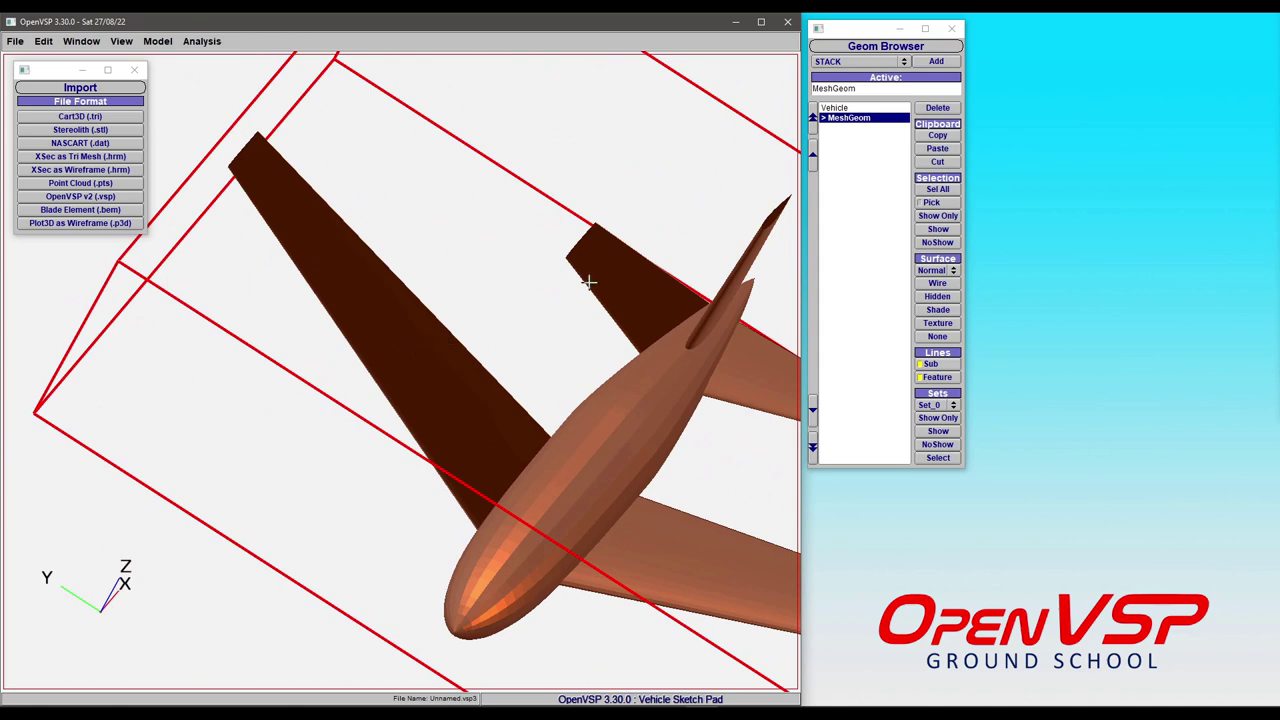
left_click_drag(617, 380, 287, 333)
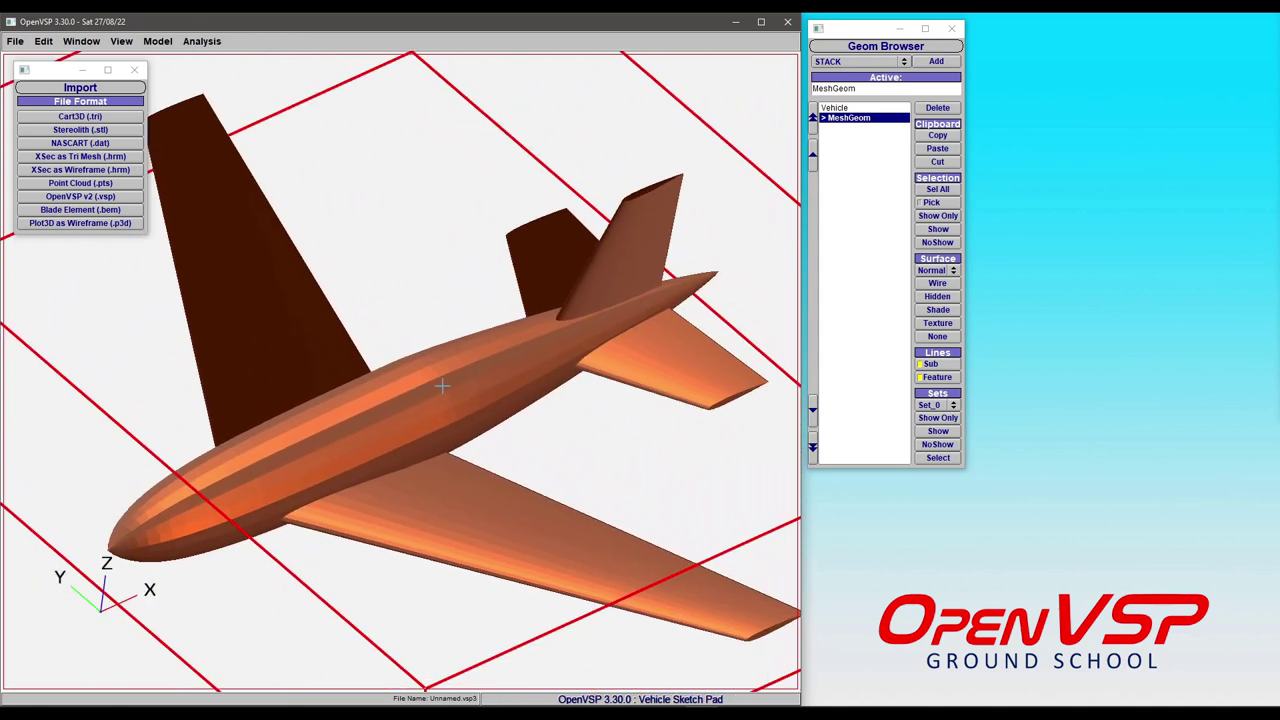
scroll(540, 320, "up", 3)
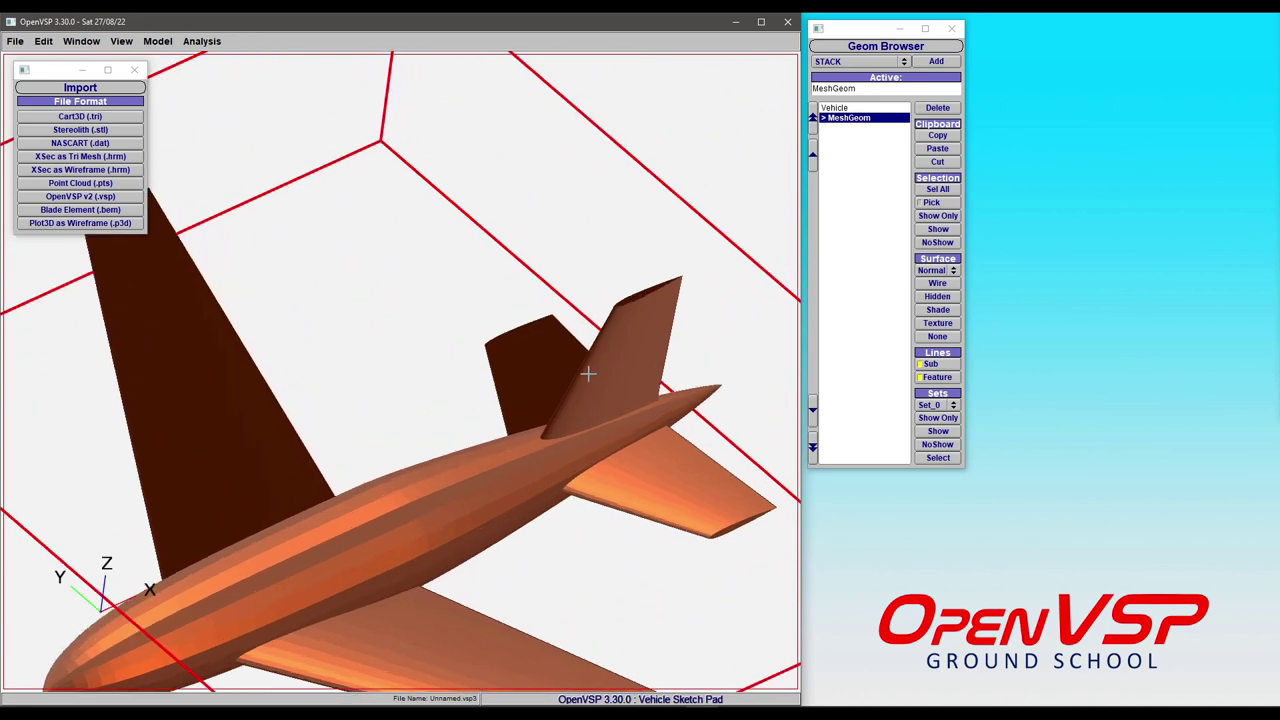
left_click_drag(586, 371, 360, 449)
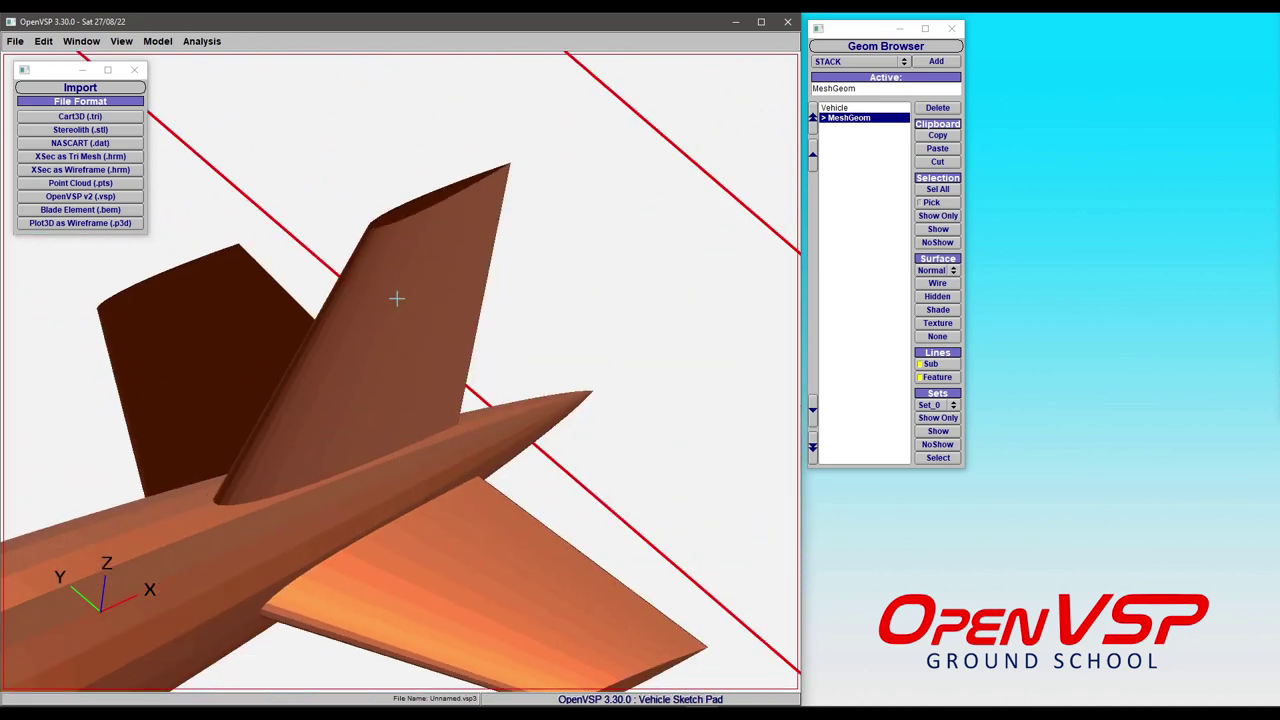
right_click_drag(306, 426, 370, 409)
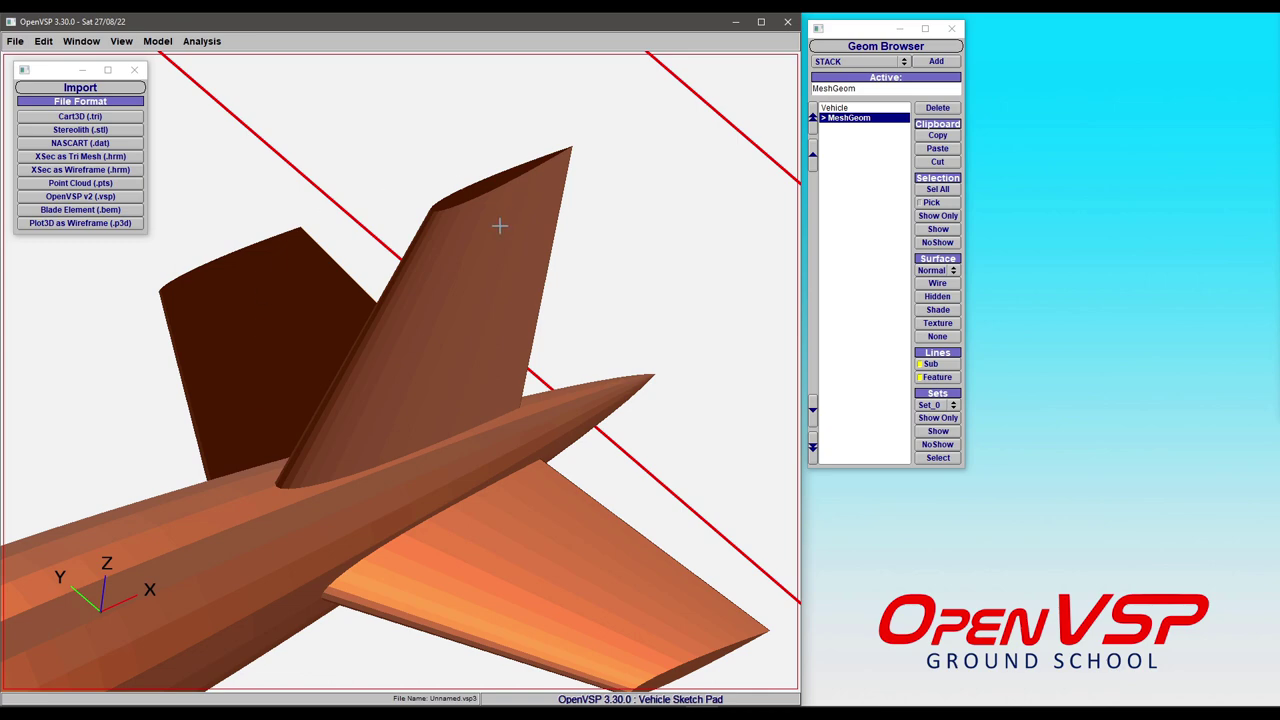
left_click_drag(500, 223, 531, 249)
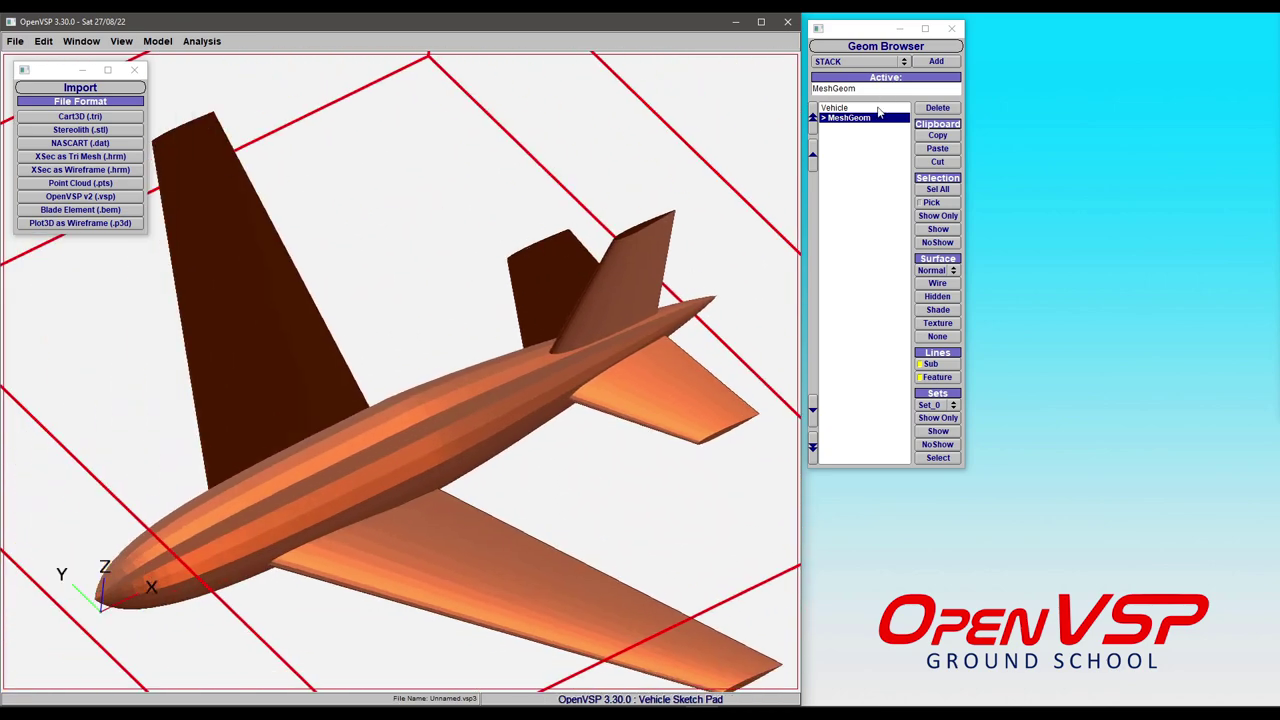
- Delete the mesh aircraft and re-import podplane.hrm as a Hermite wireframe
key("Delete")
left_click(77, 170)
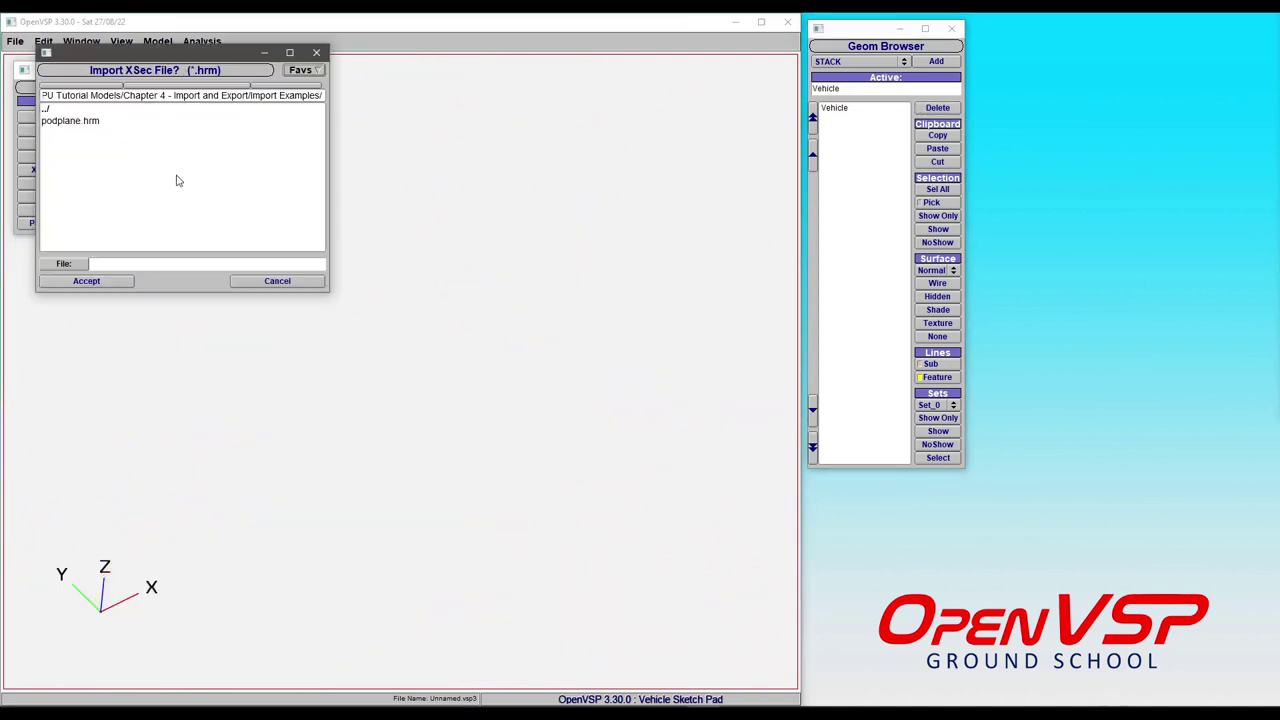
left_click(75, 124)
left_click(96, 281)
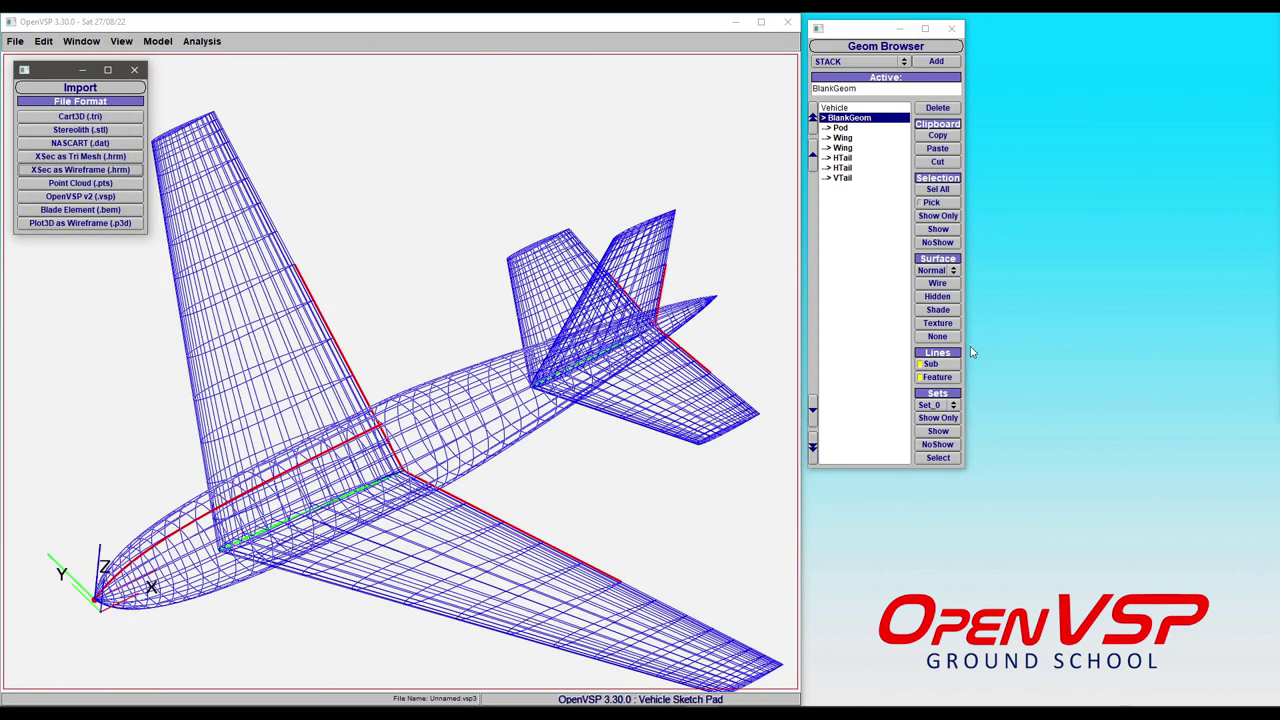
- Shade the Pod, Wing, HTail and VTail components together, then orbit the view
left_click(937, 311)
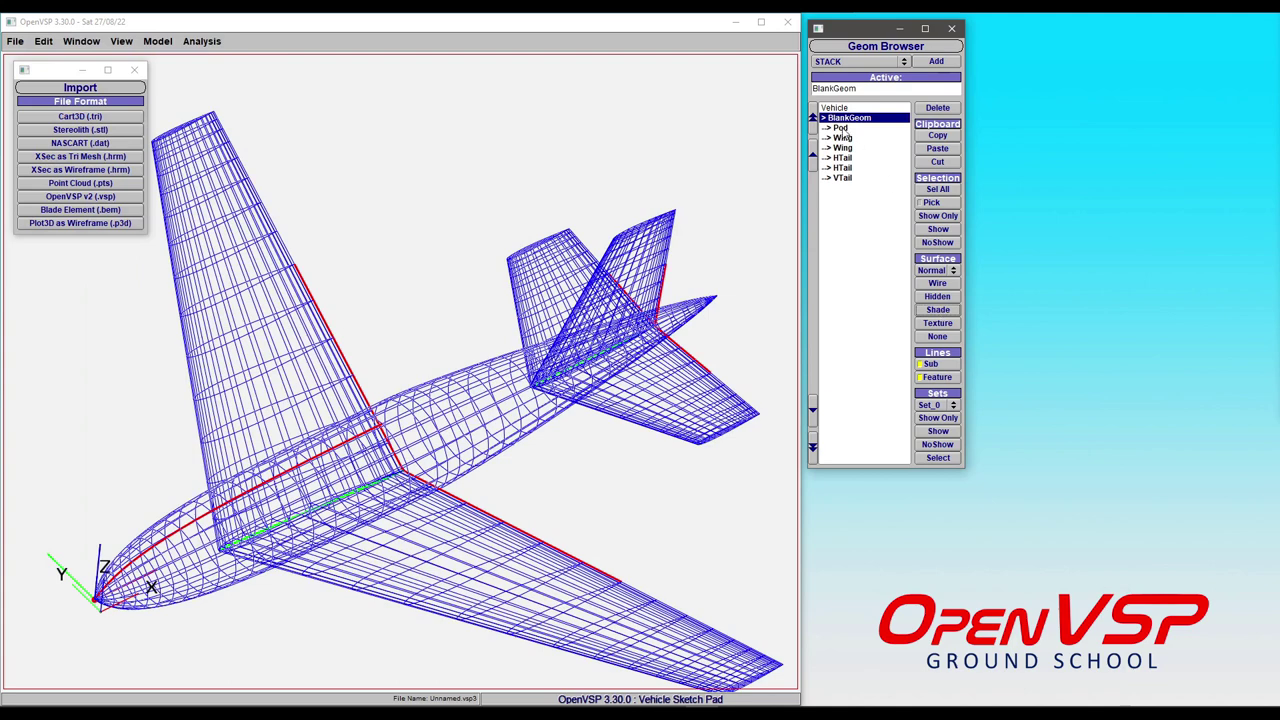
left_click_drag(840, 128, 845, 180)
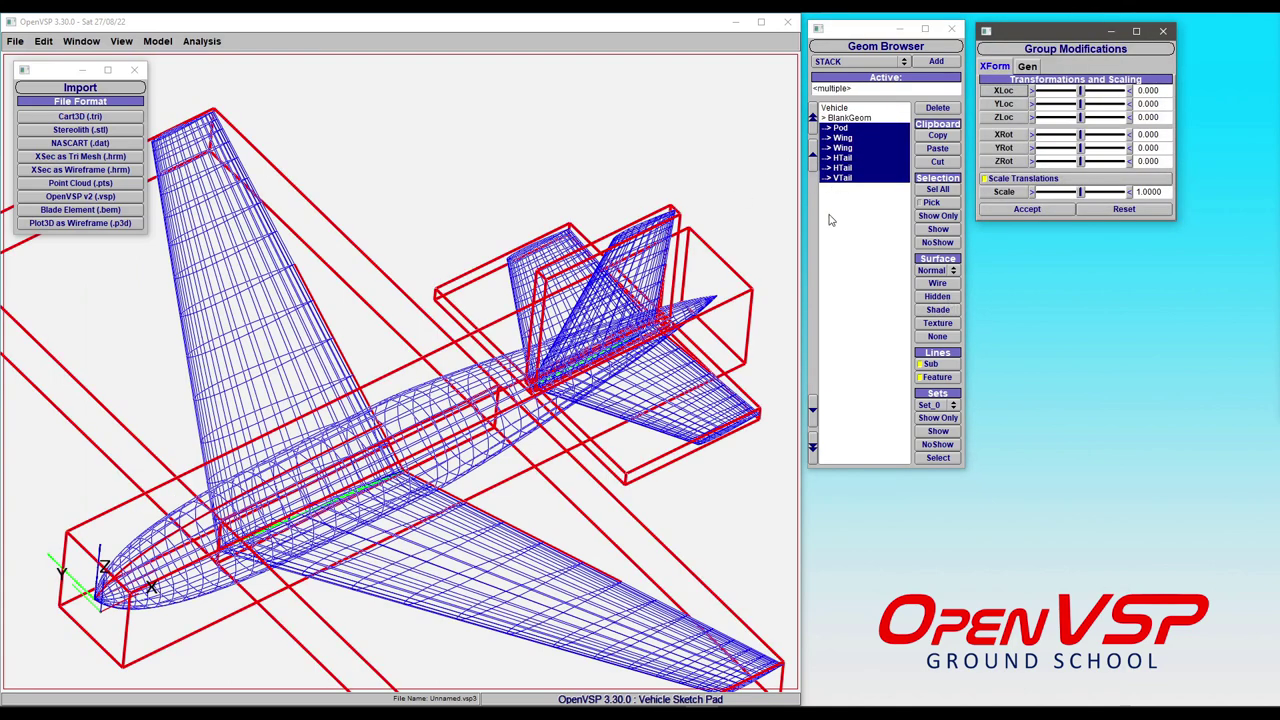
left_click(946, 310)
left_click(868, 330)
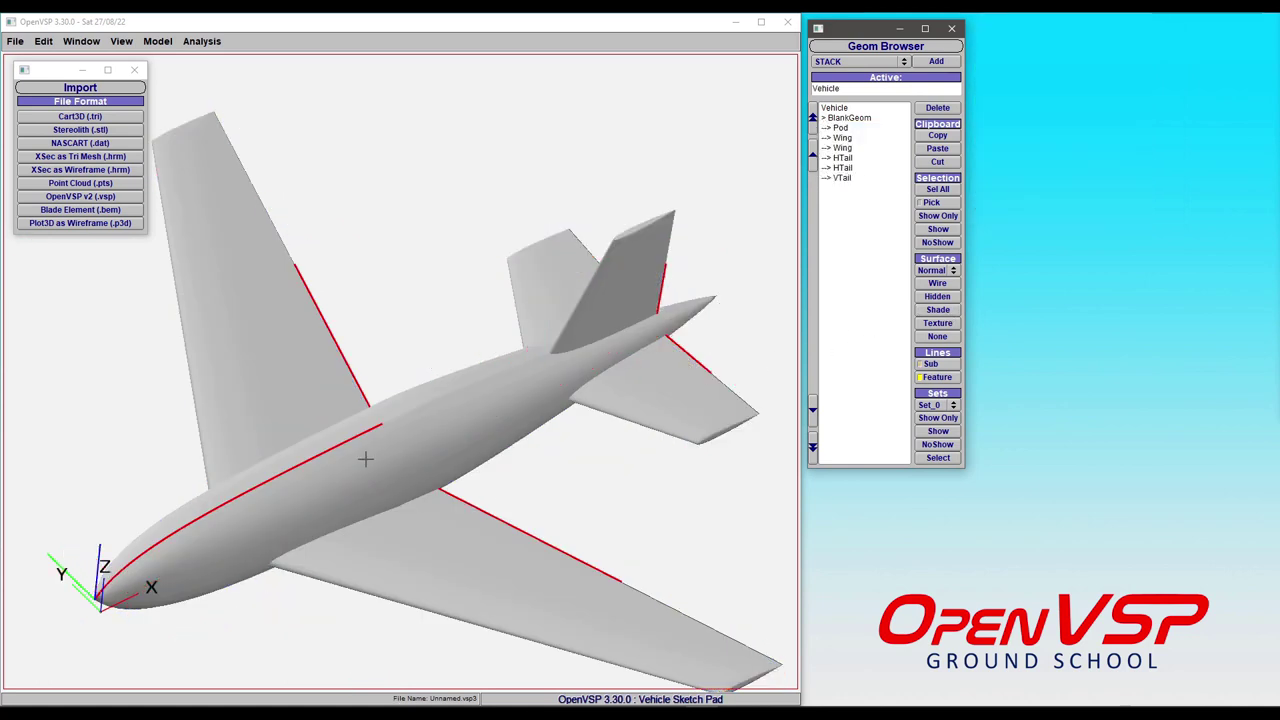
left_click_drag(363, 457, 391, 496)
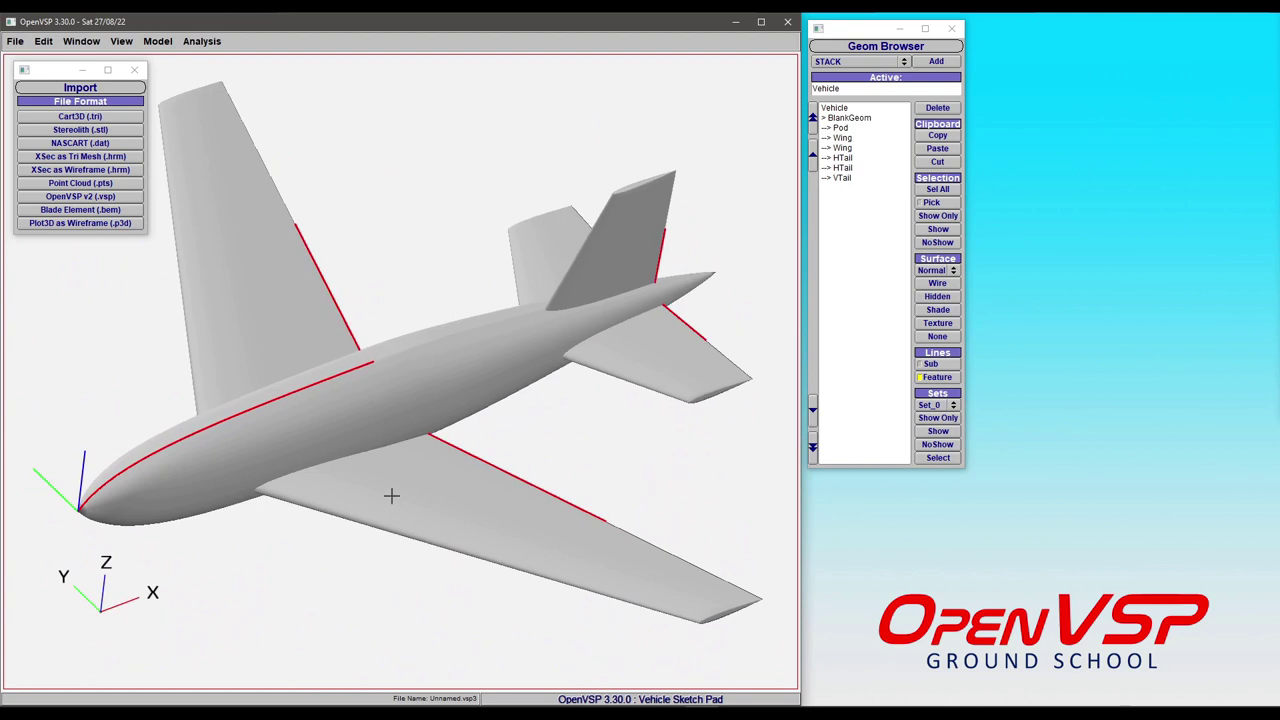
- Toggle the Wing's Invert normal vector on and off, then check both HTail components
left_click(847, 139)
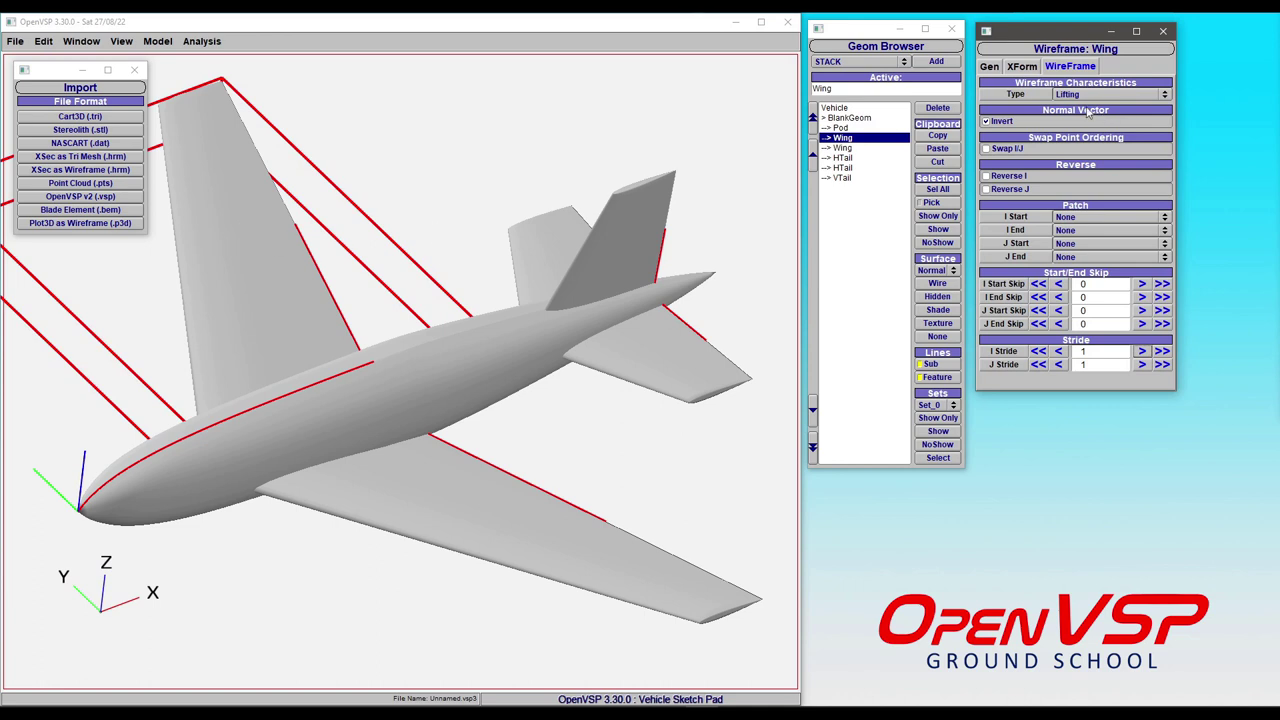
left_click(986, 121)
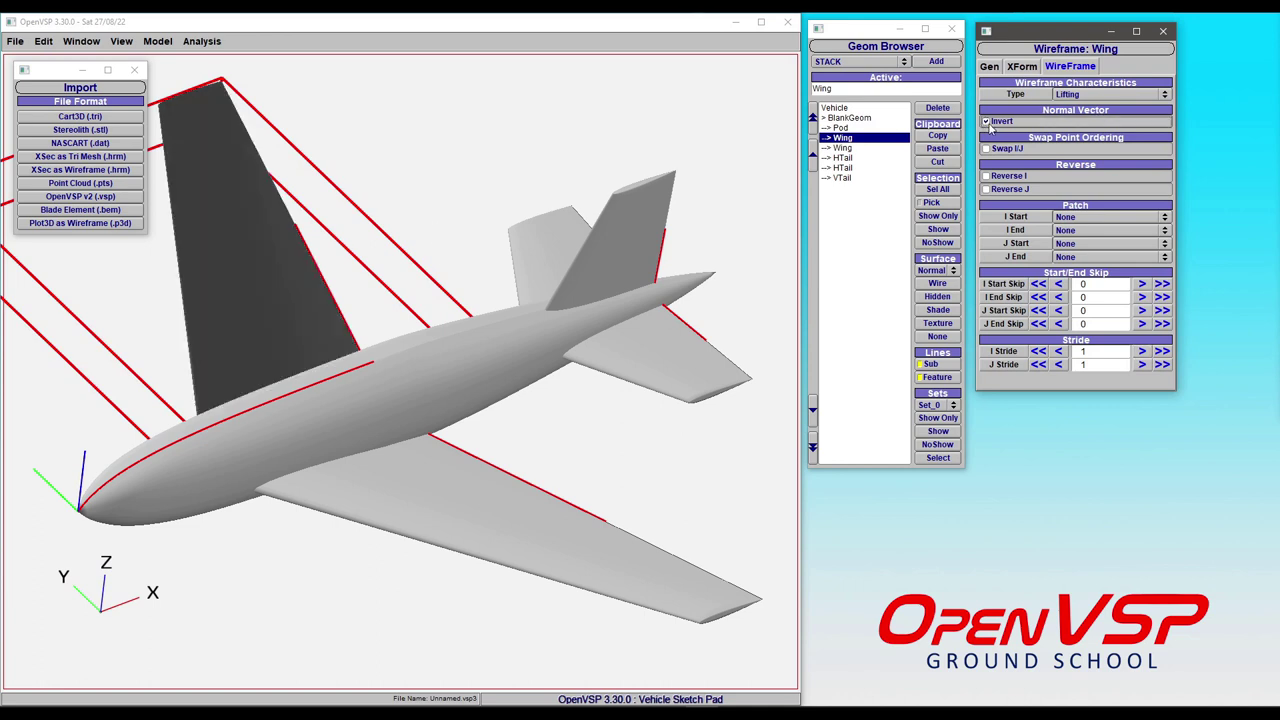
left_click(987, 122)
left_click(845, 158)
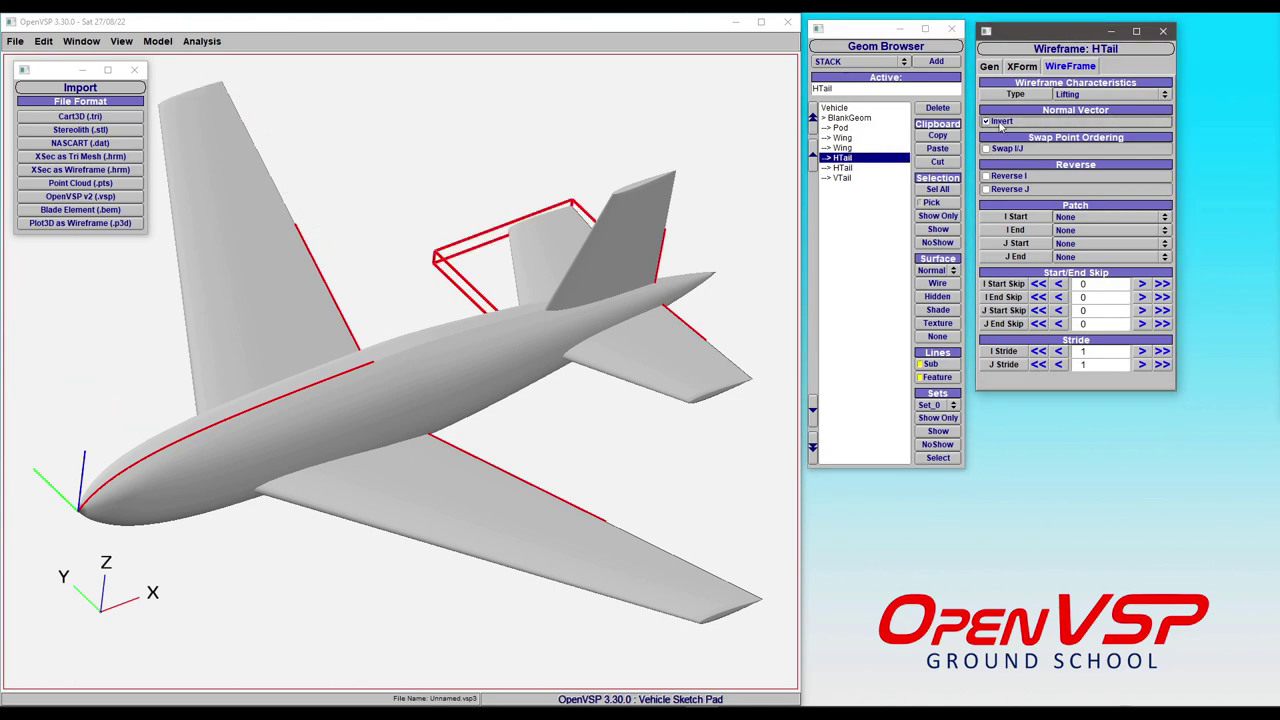
left_click(845, 168)
- Flip the Wing's normals again and back, orbit, then select Pod through VTail together
left_click(845, 138)
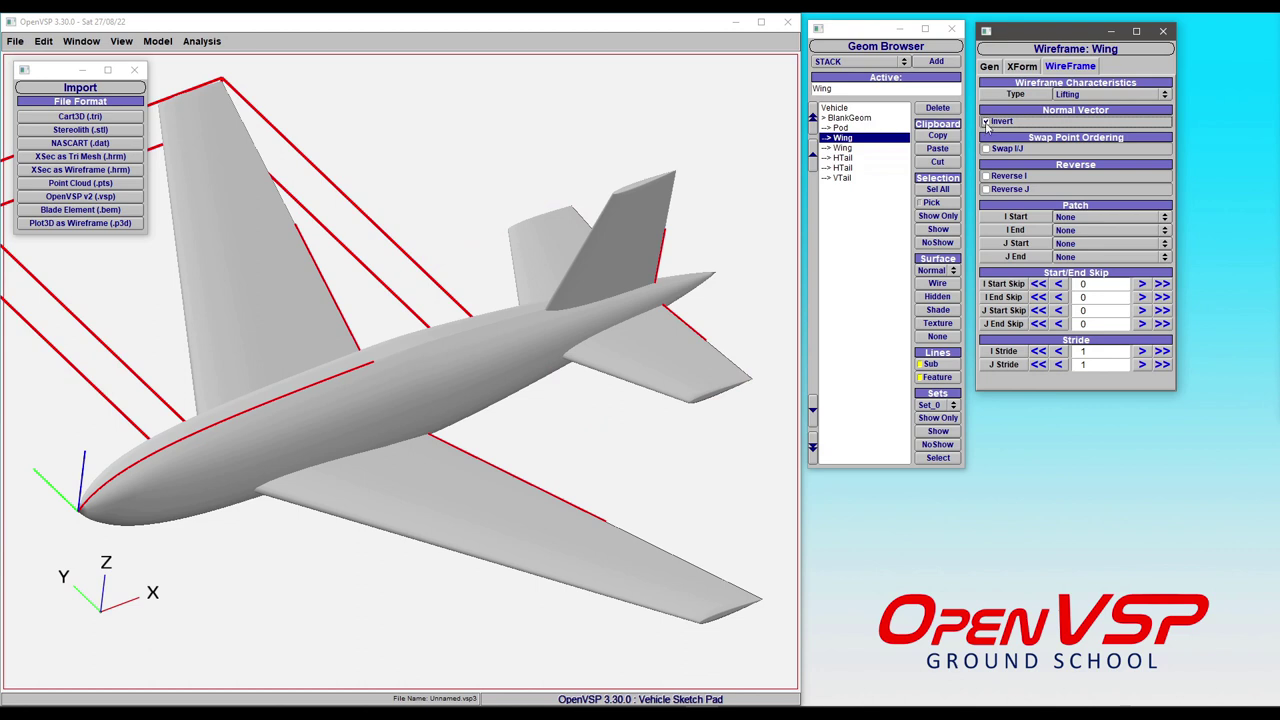
left_click(986, 122)
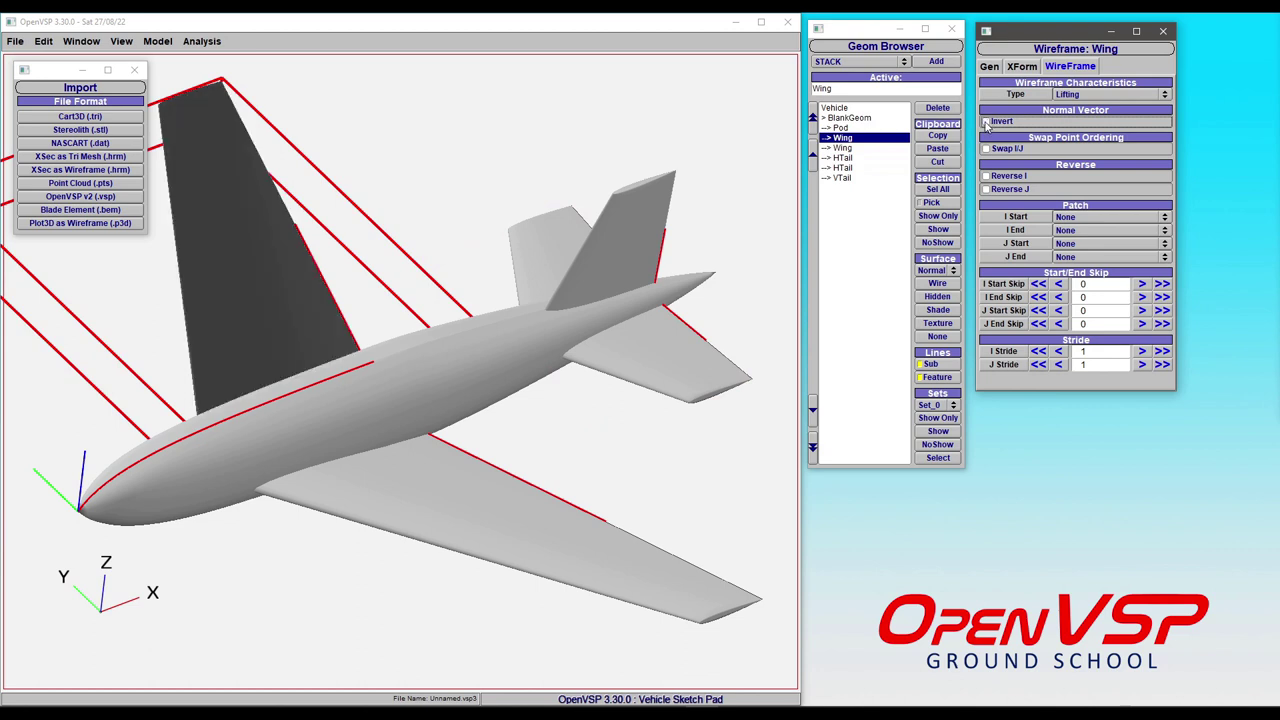
left_click(986, 122)
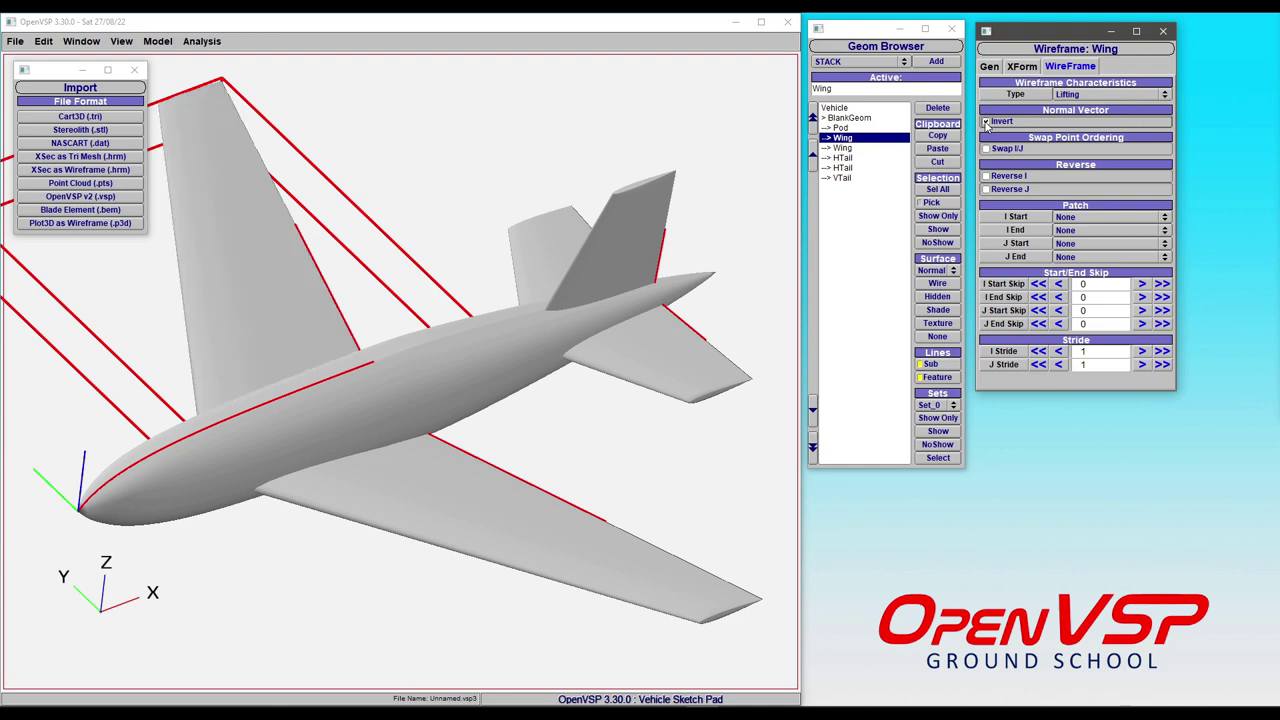
left_click_drag(485, 255, 725, 278)
left_click_drag(840, 128, 848, 230)
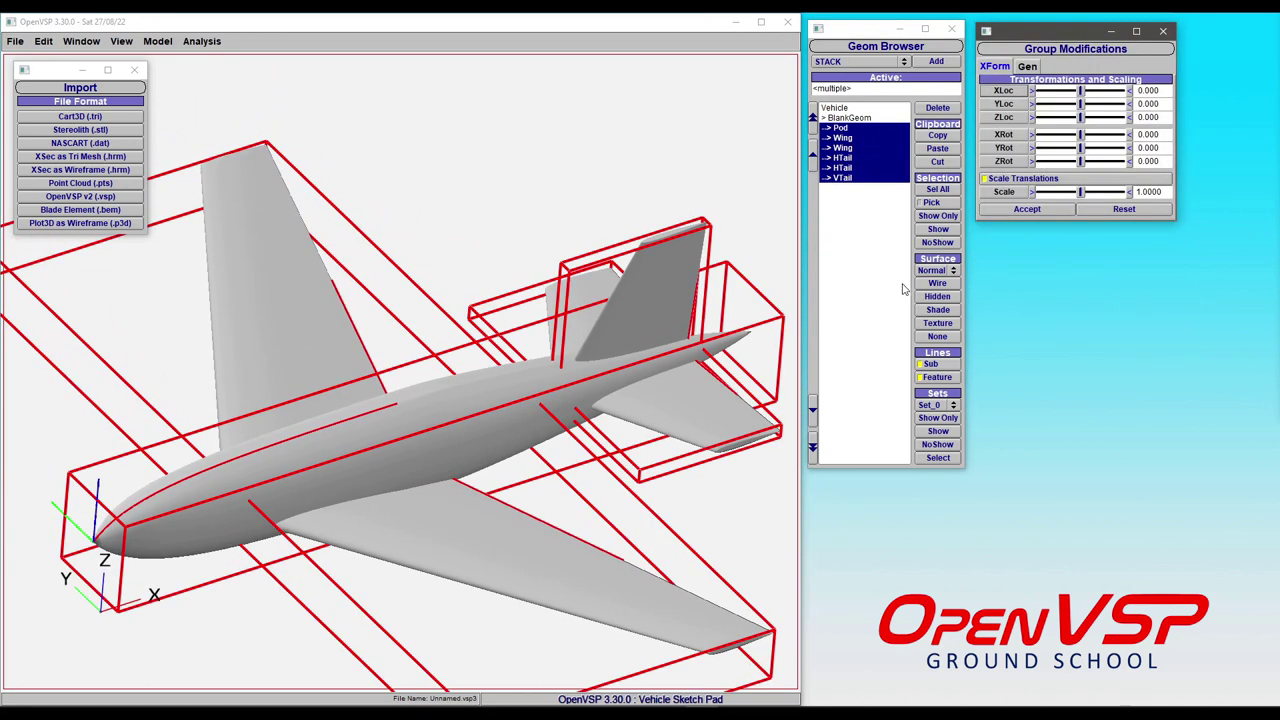
- Set all pod plane components to Hidden display, inspect the Pod, then select BlankGeom through VTail
left_click(940, 298)
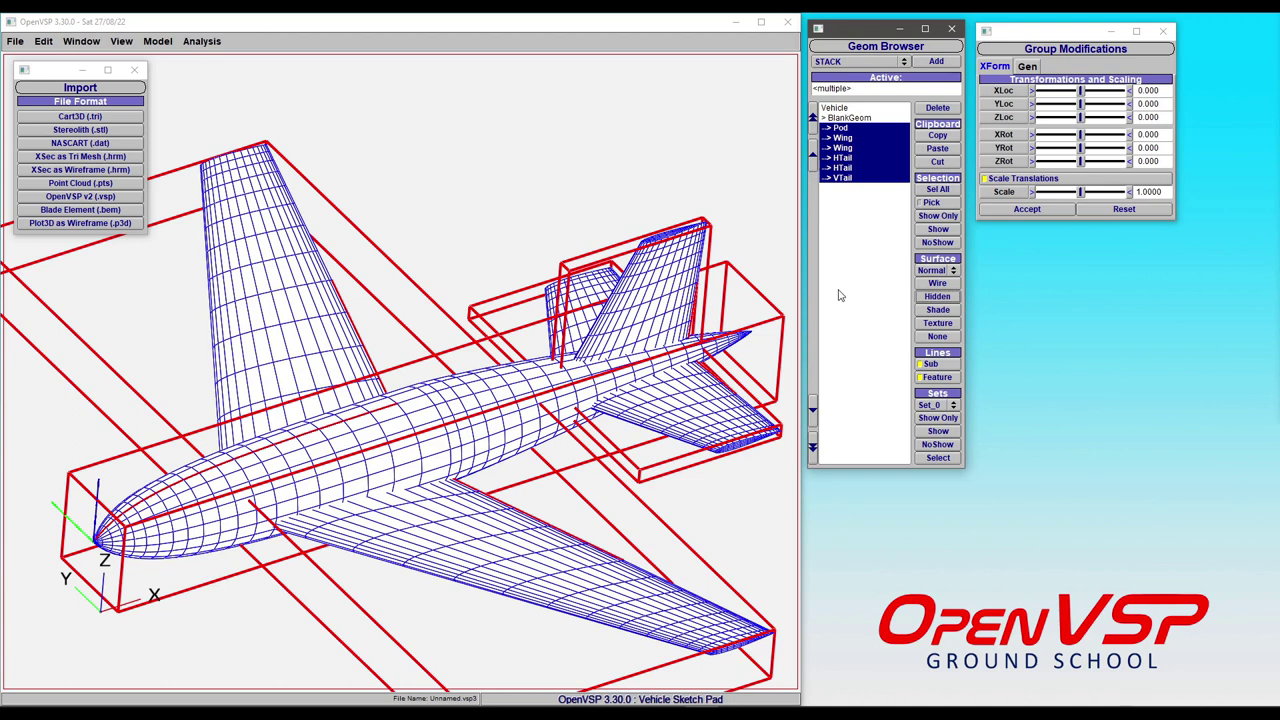
left_click(838, 290)
left_click(841, 130)
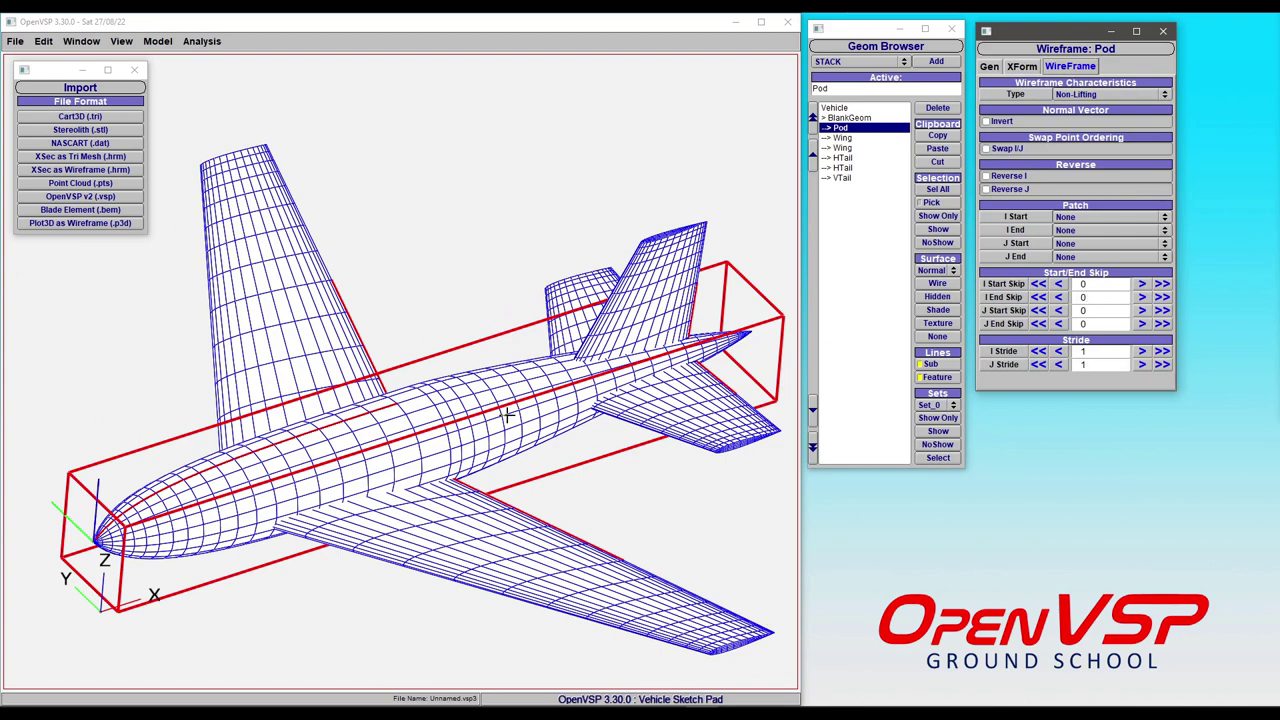
left_click_drag(507, 415, 447, 428)
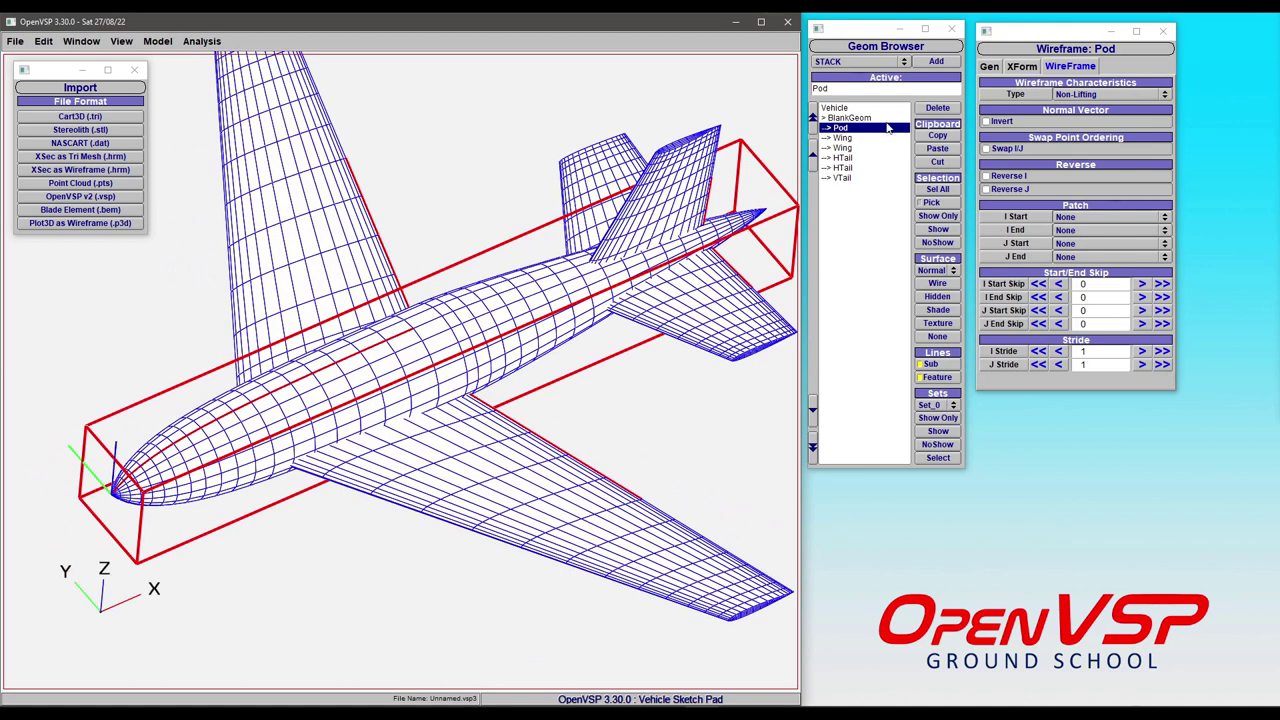
left_click_drag(838, 117, 830, 193)
- Delete the pod plane and import naca4412.p3d as a Plot3D wireframe
left_click(945, 108)
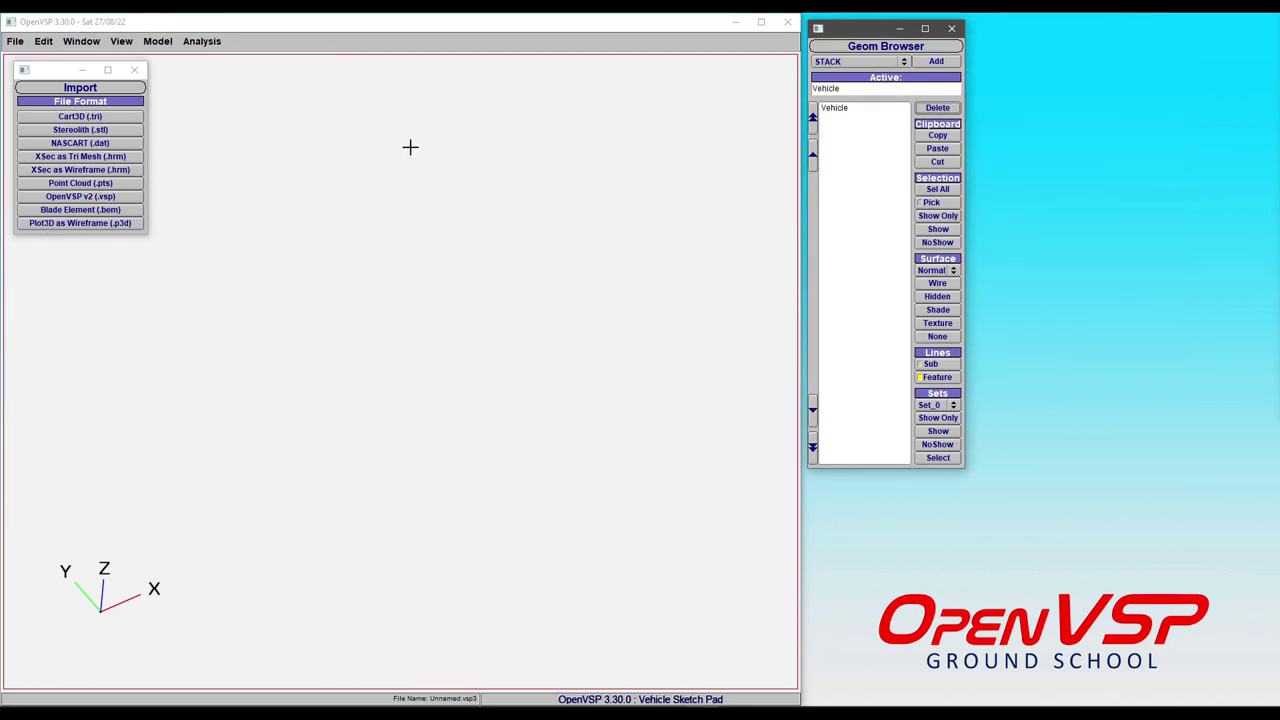
left_click(101, 224)
left_click(74, 121)
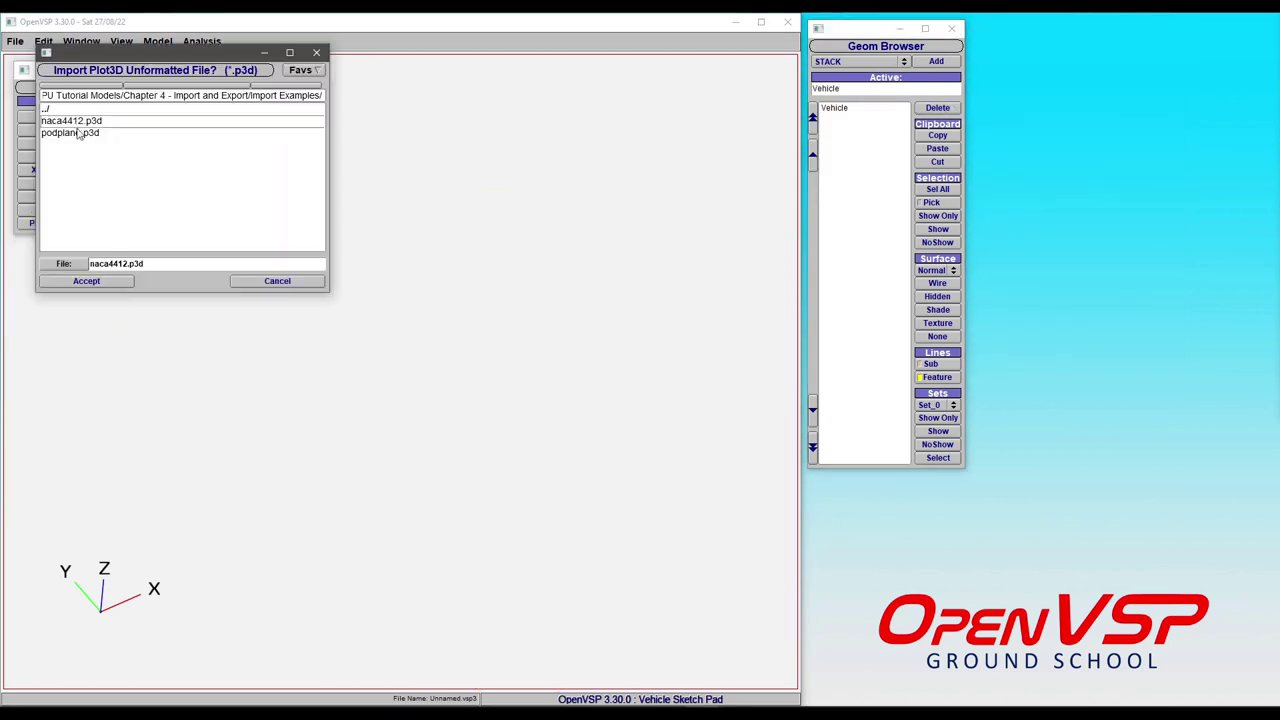
left_click(109, 285)
left_click_drag(233, 377, 611, 360)
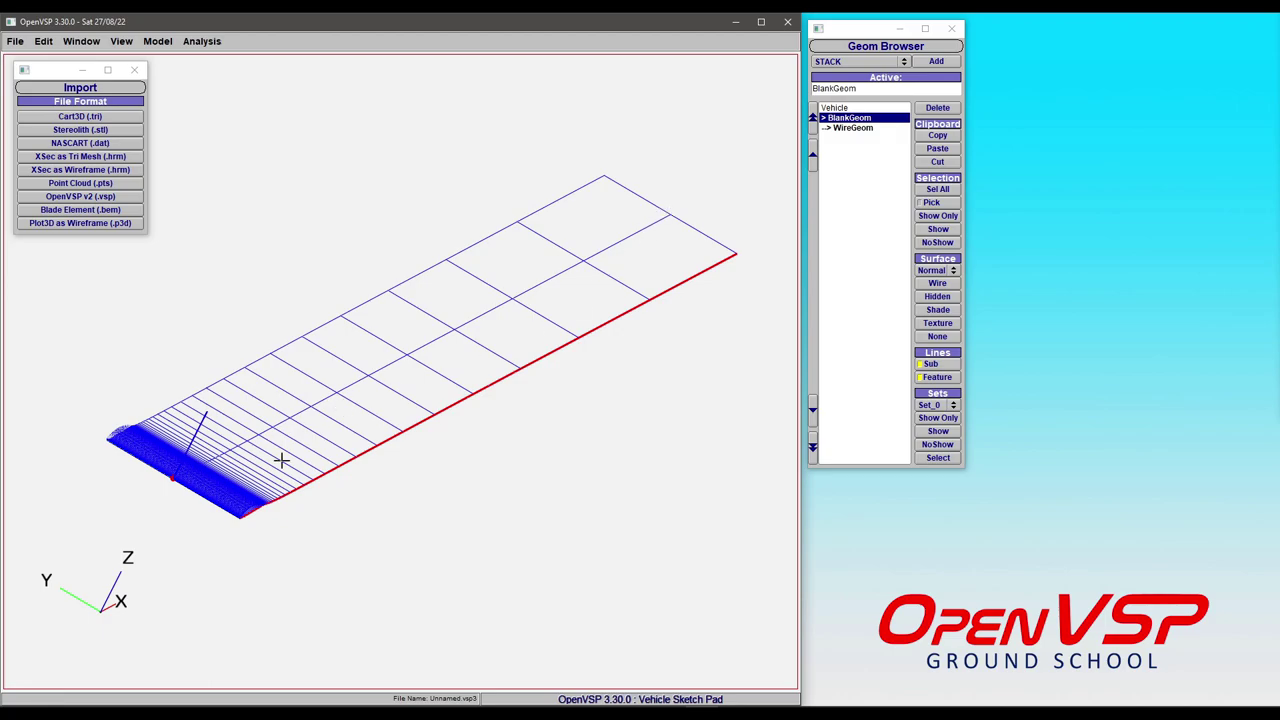
right_click_drag(251, 457, 395, 362)
scroll(395, 362, "up", 8)
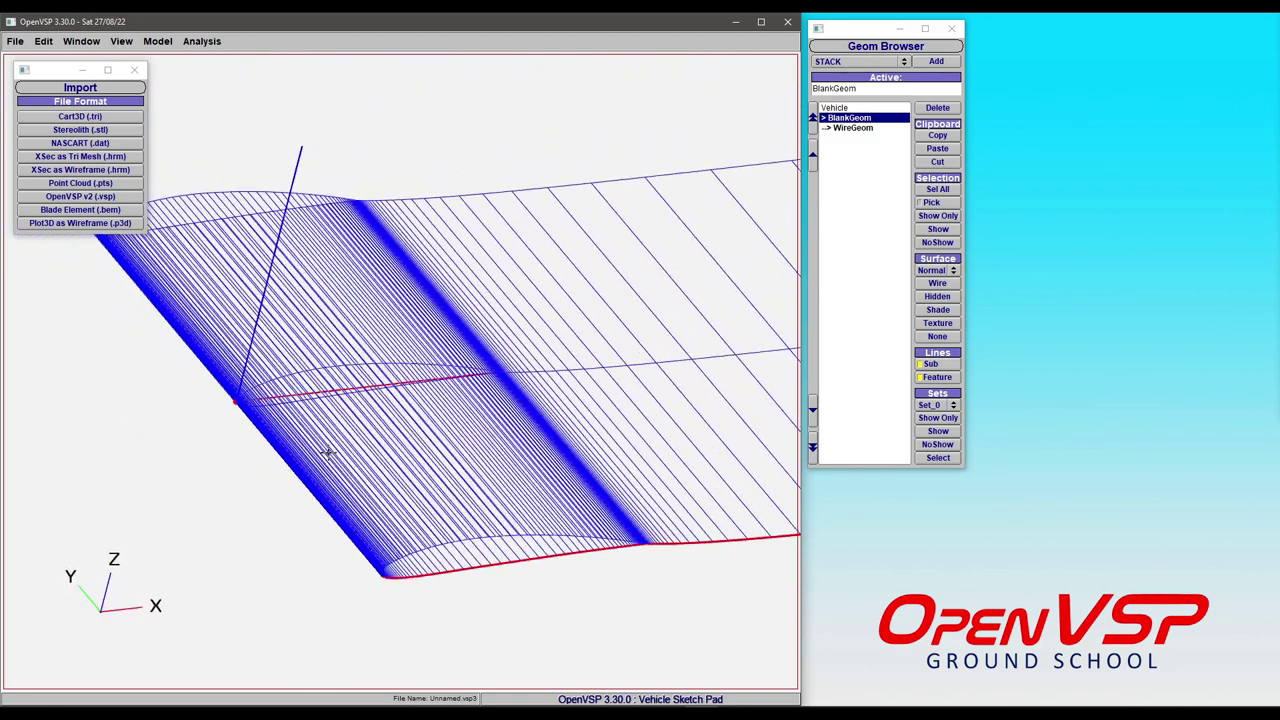
left_click_drag(484, 362, 385, 379)
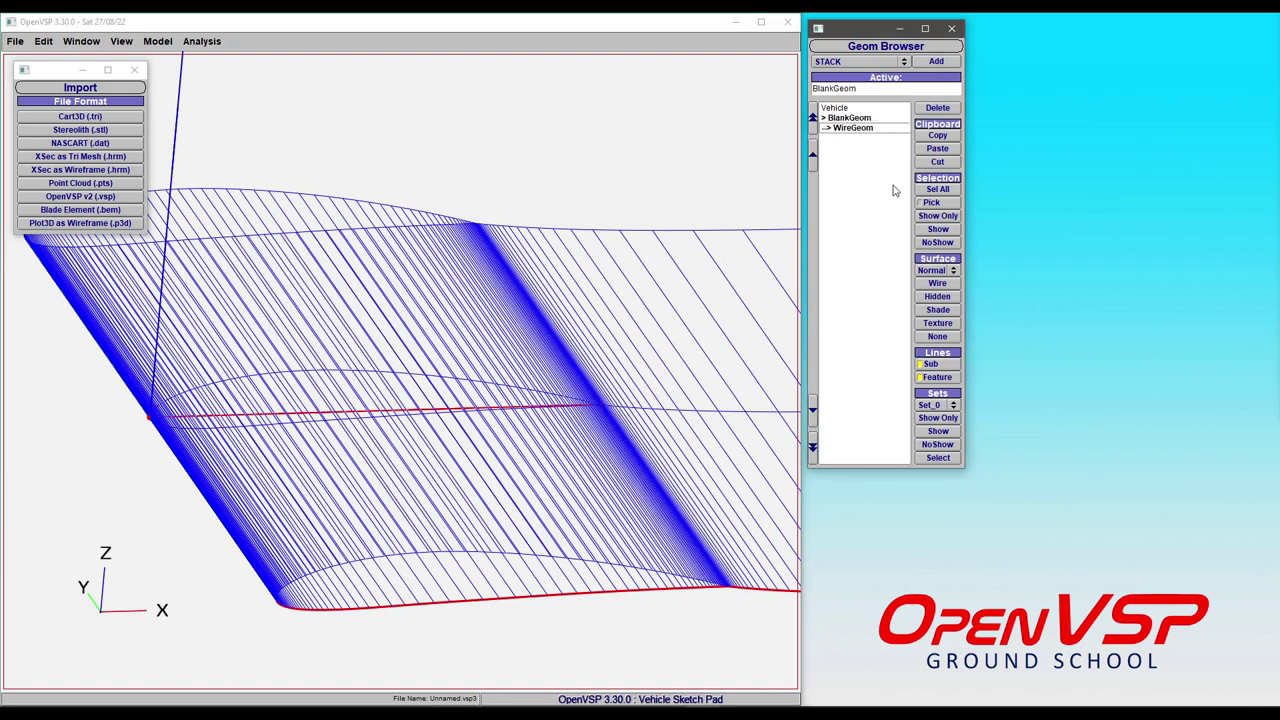
left_click(853, 128)
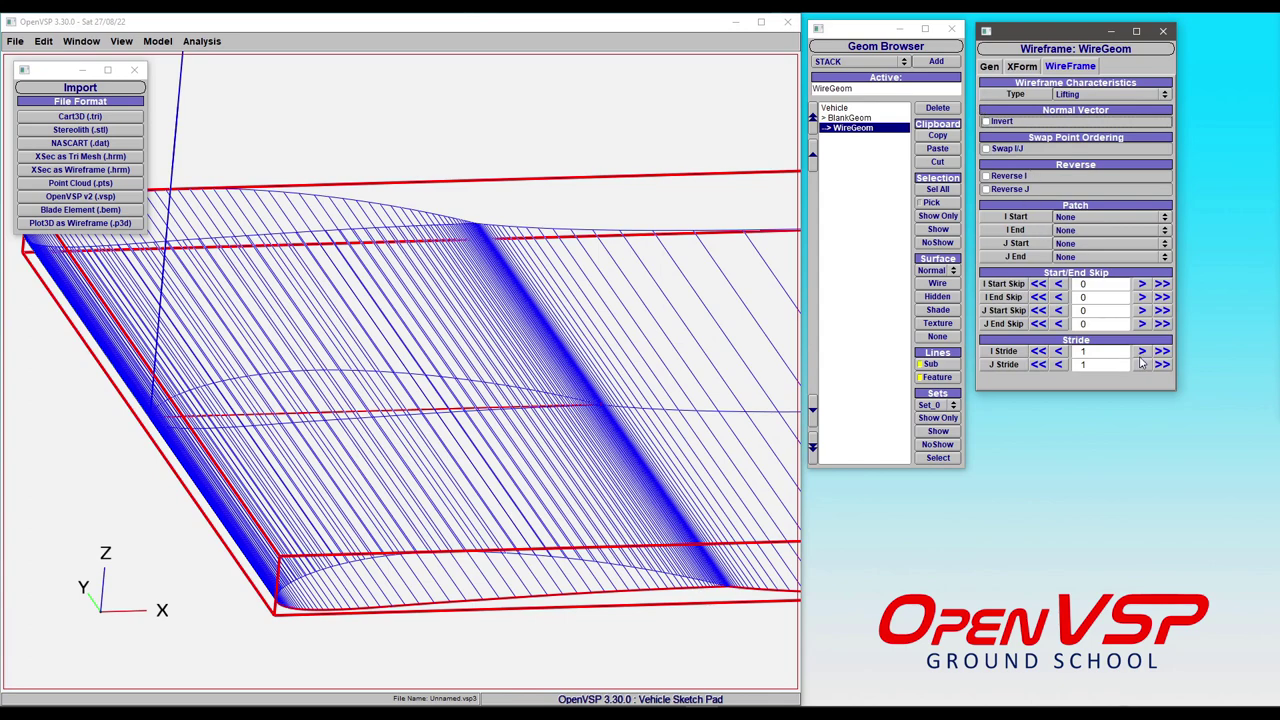
- Raise the WireGeom's I Stride to 4 and orbit to view the sparser wing mesh
left_click(1141, 352)
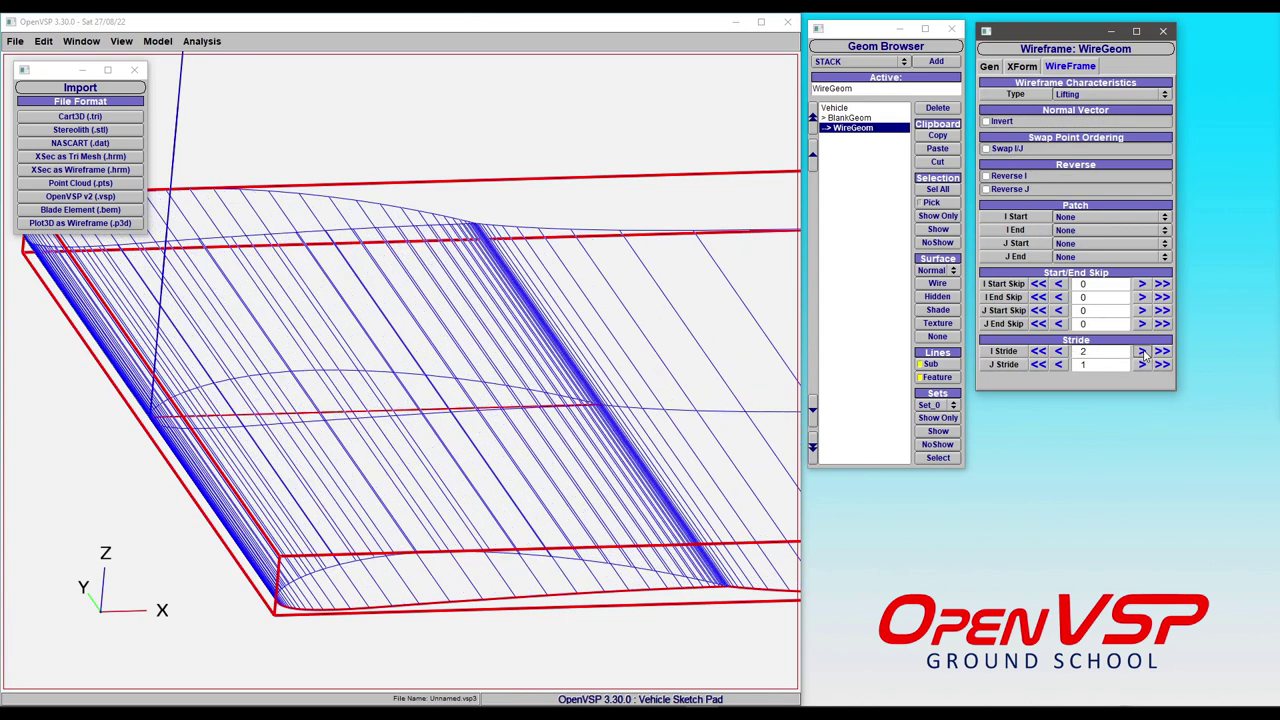
left_click(1141, 352)
left_click(1141, 352)
left_click_drag(760, 385, 476, 319)
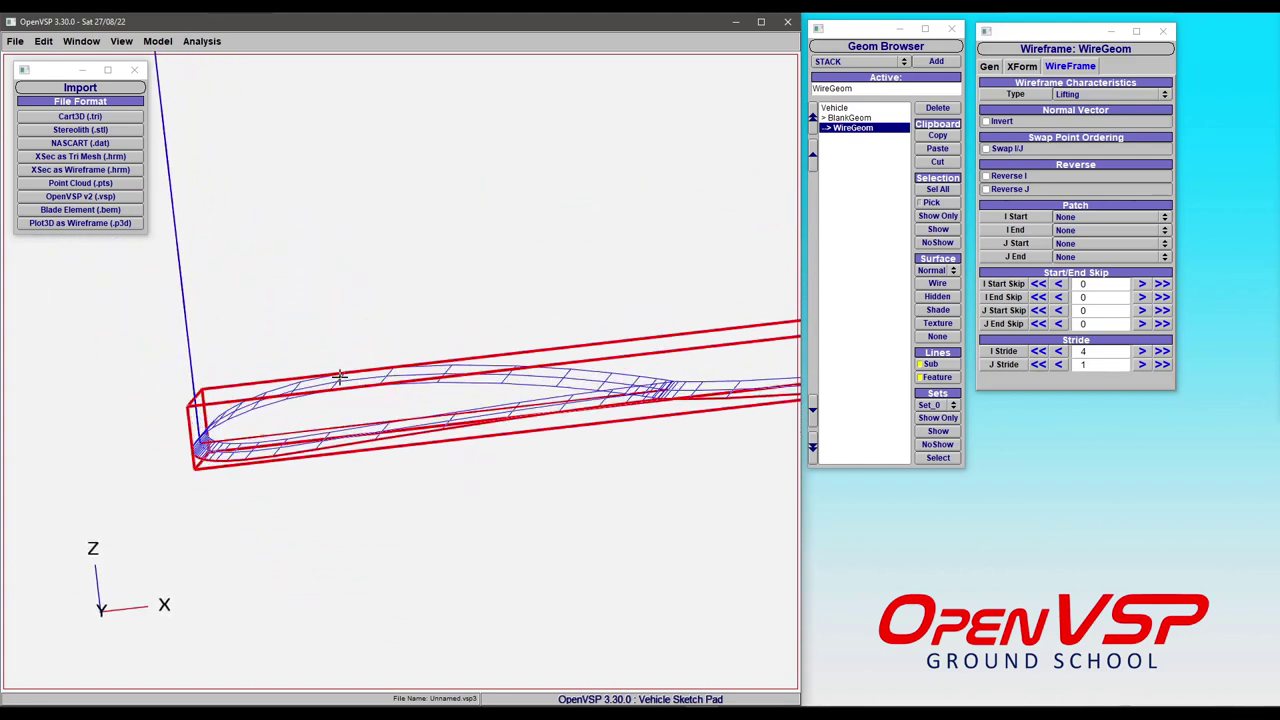
left_click_drag(385, 373, 386, 412)
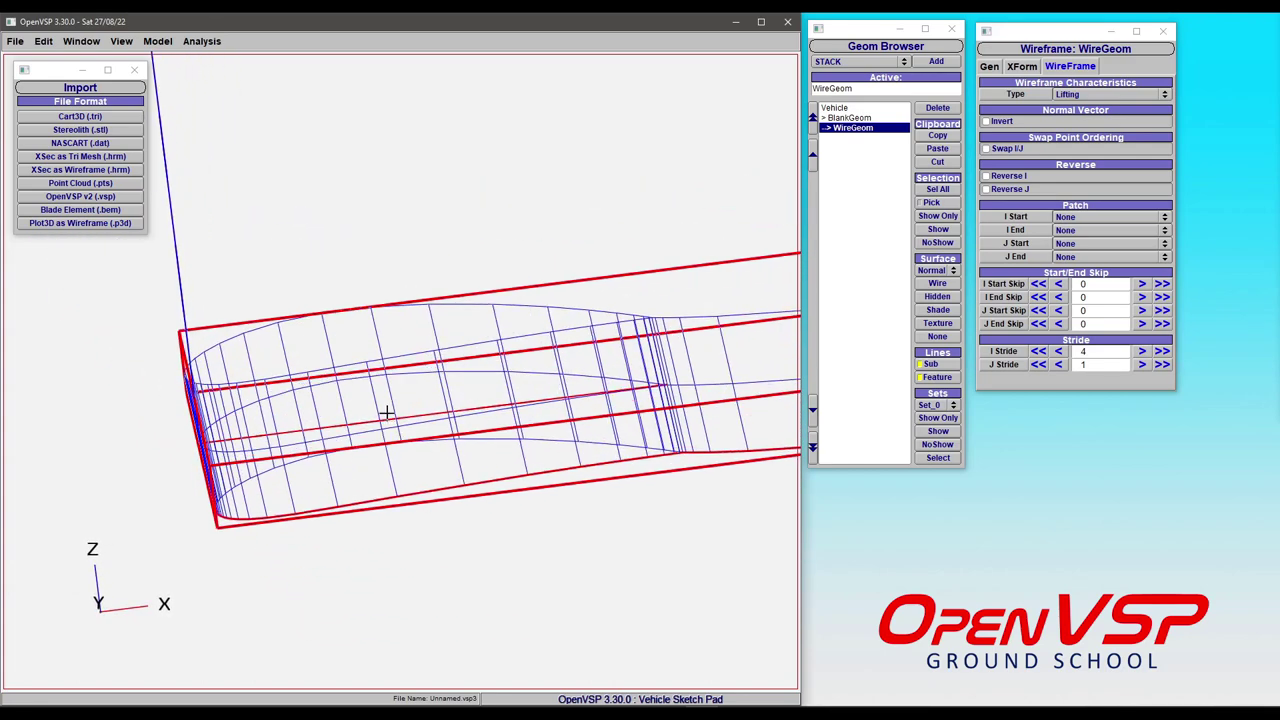